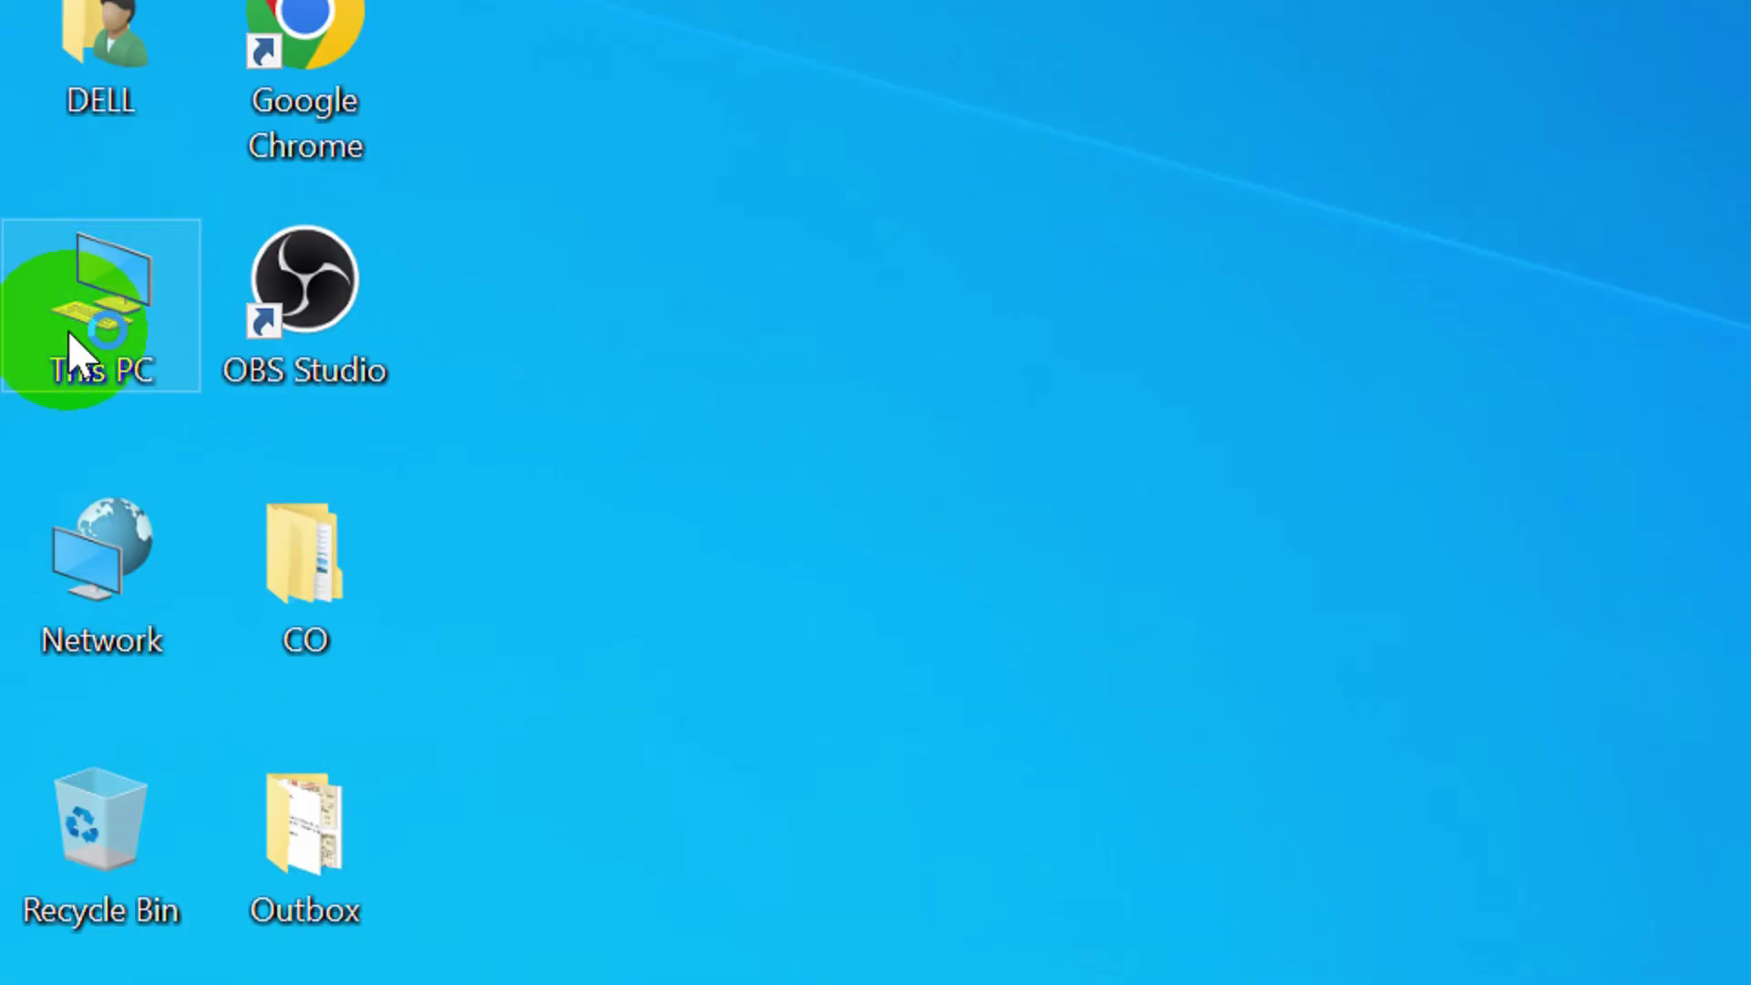
Open This PC, view the contents of Local Disk (D:), return to the drive list and close the window.
double_click(34, 197)
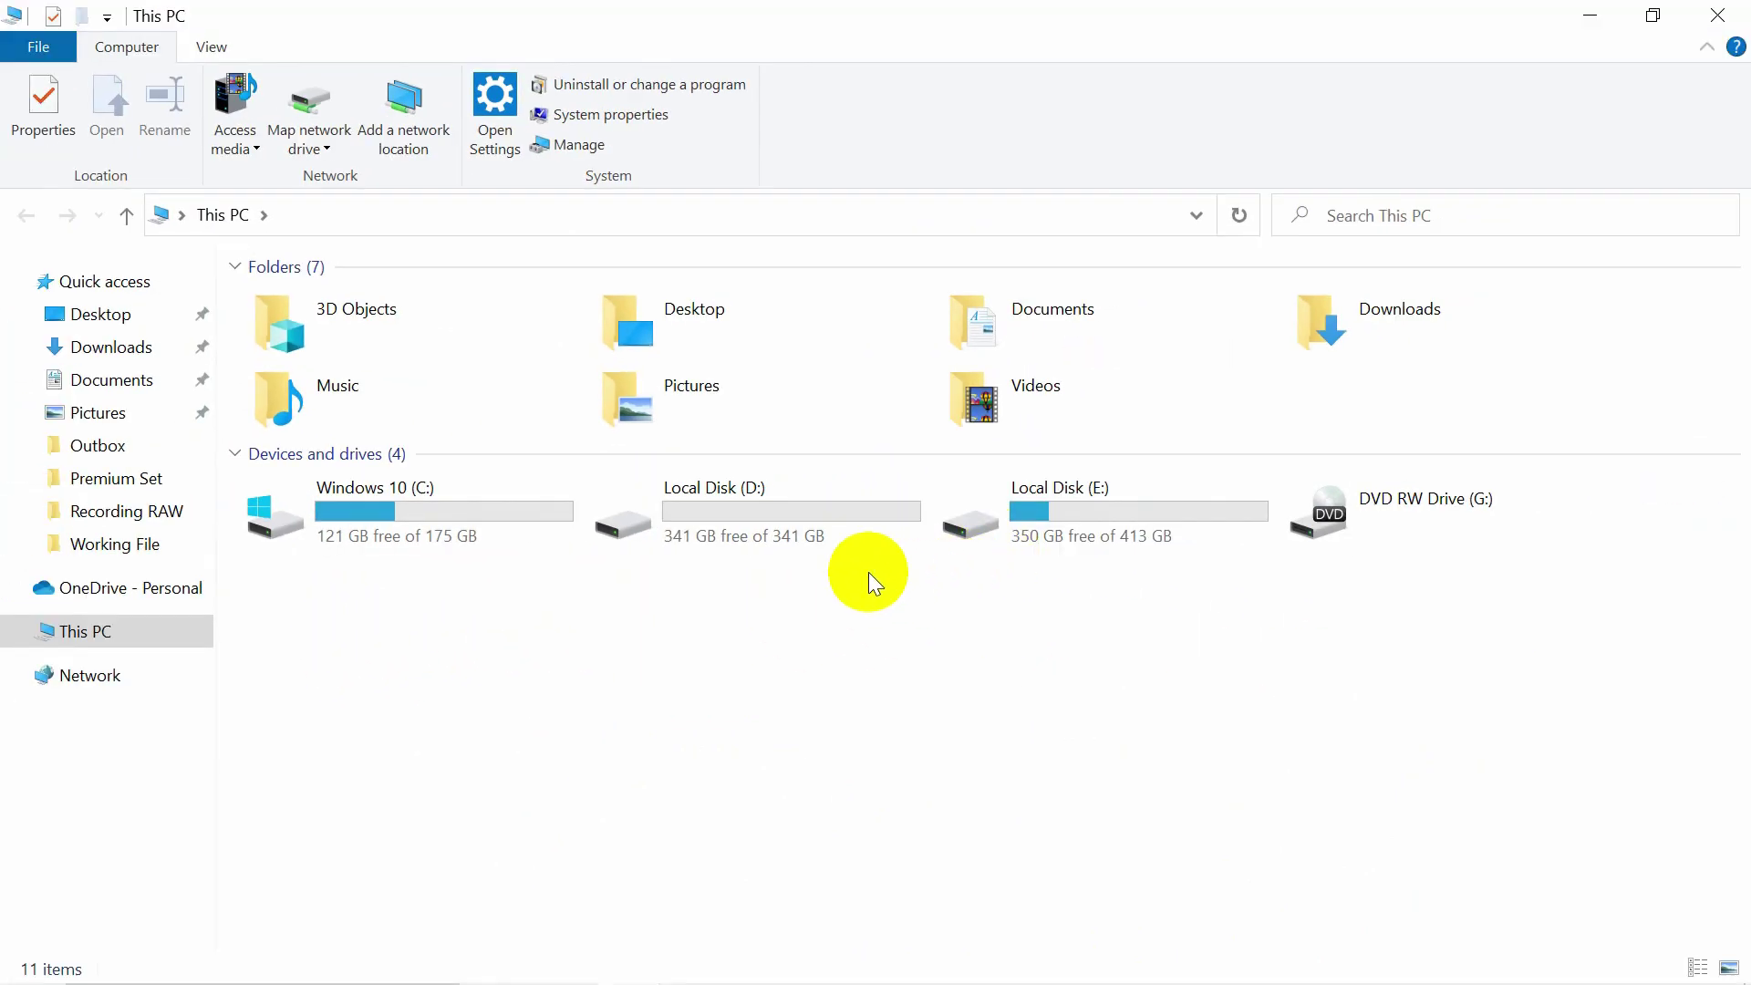
click(740, 516)
double_click(740, 516)
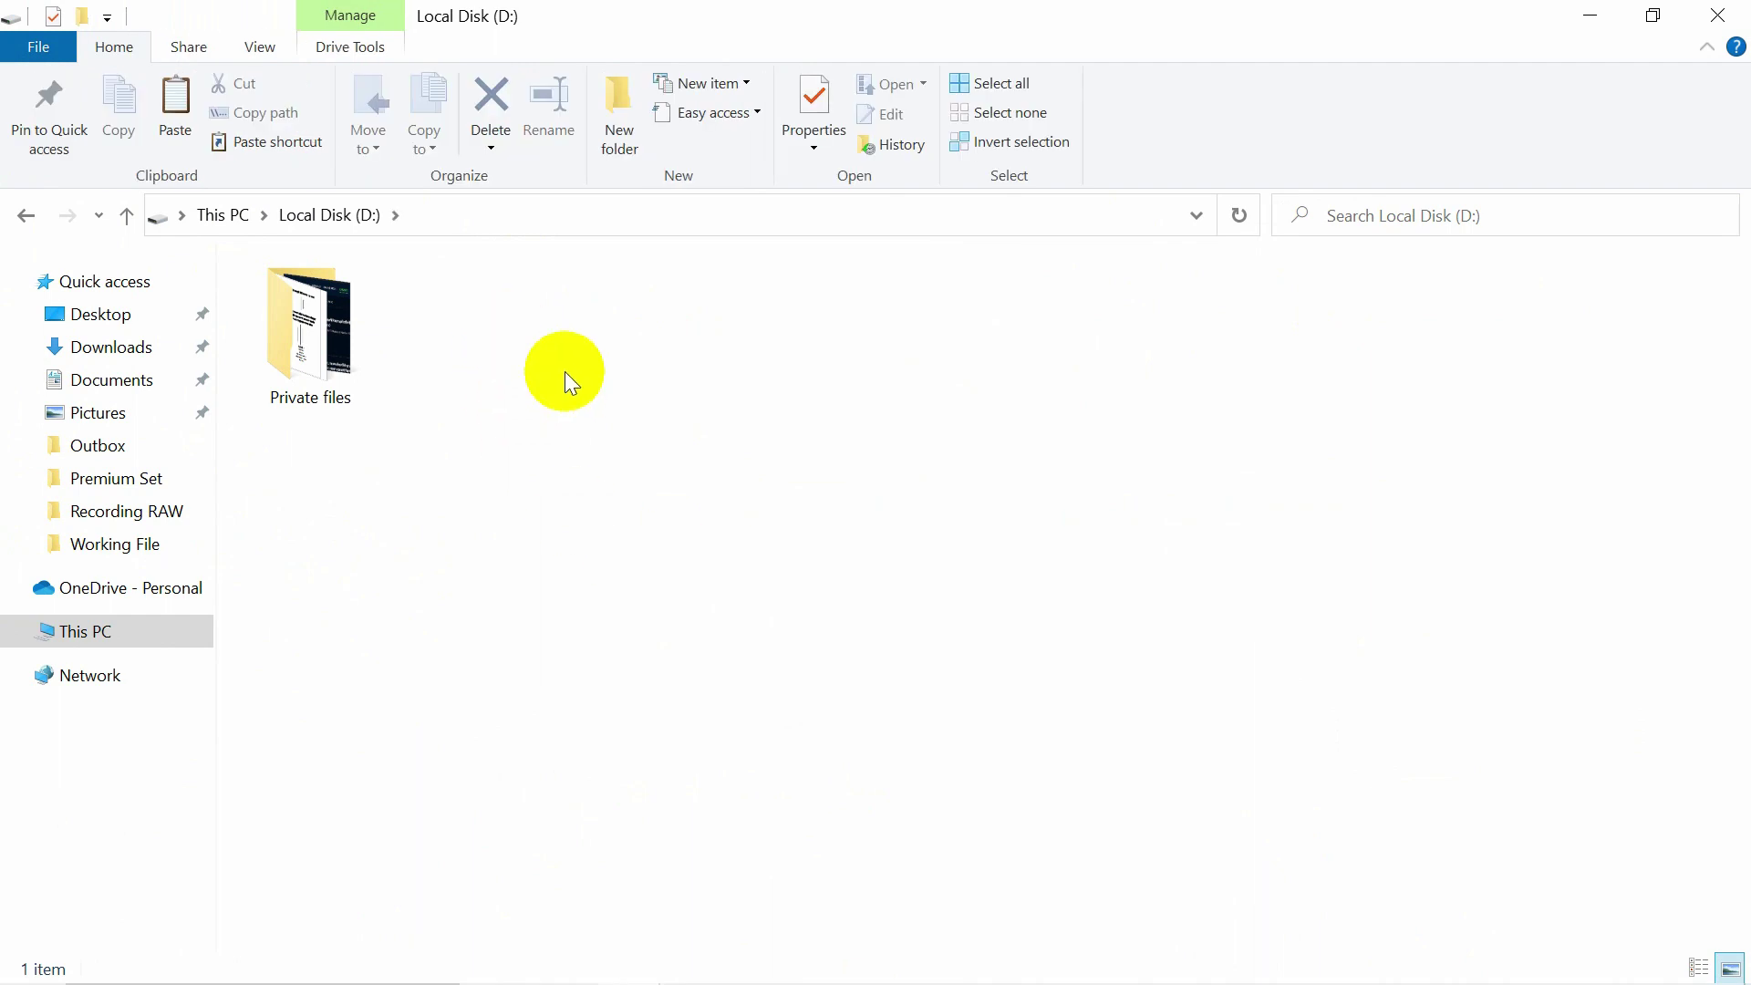
click(29, 220)
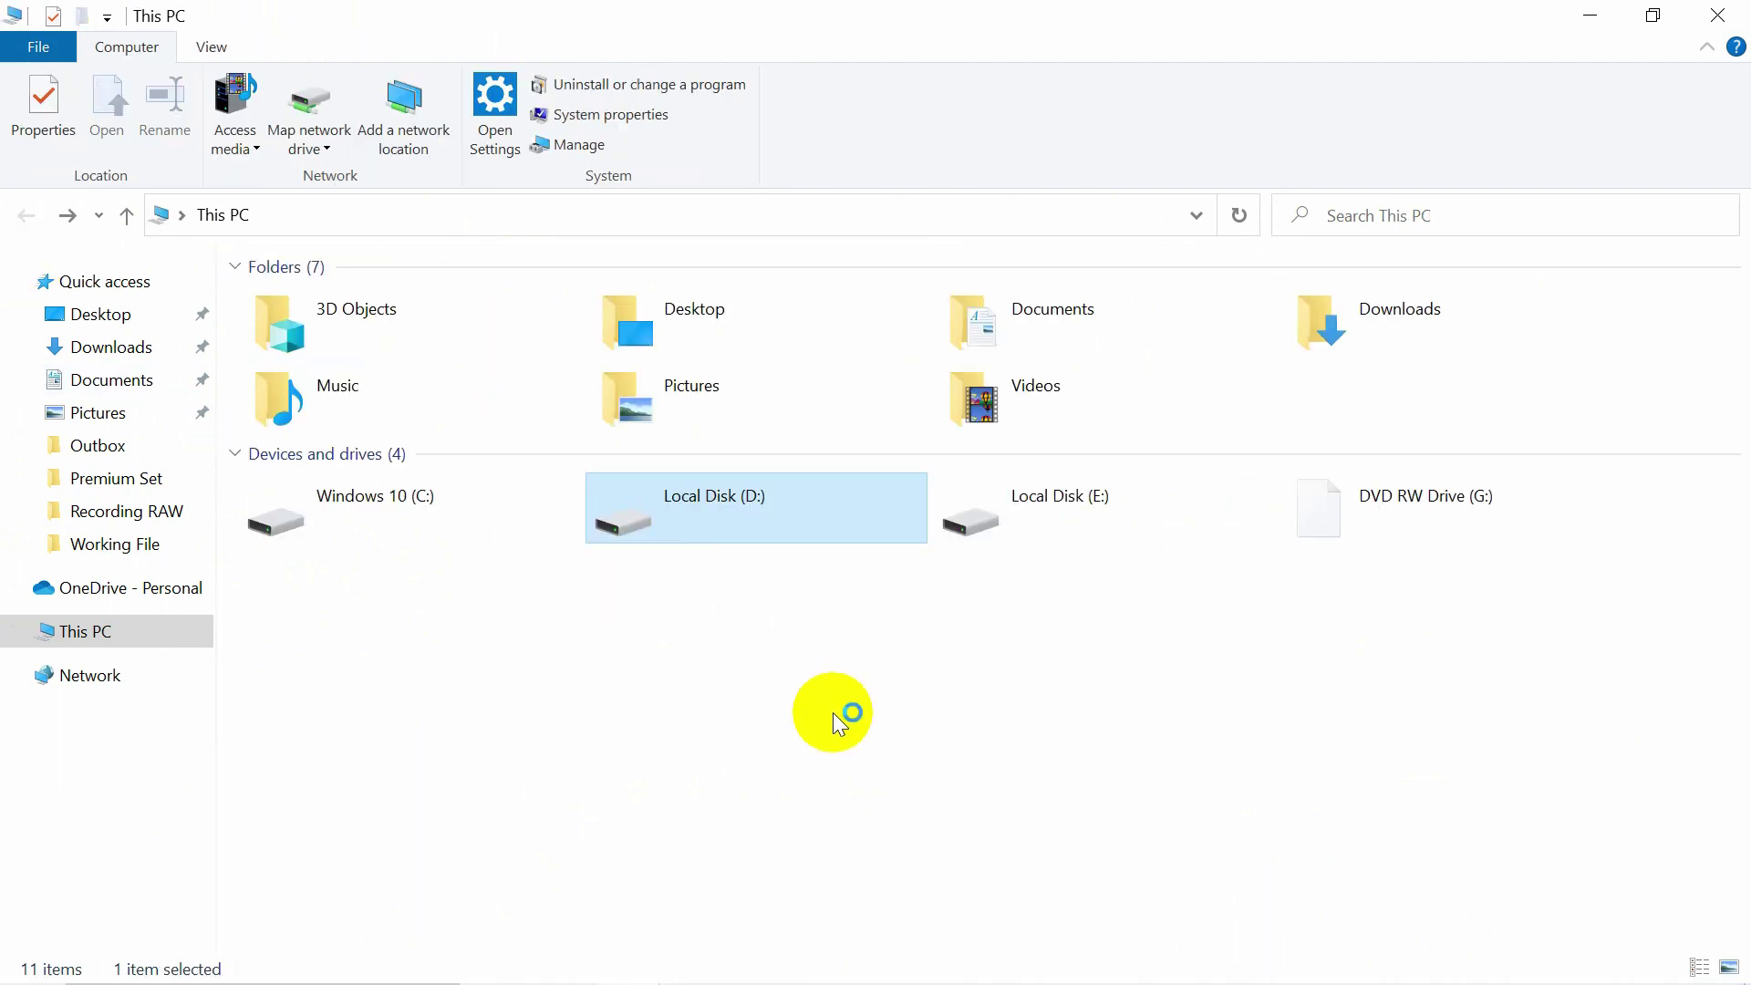
click(766, 612)
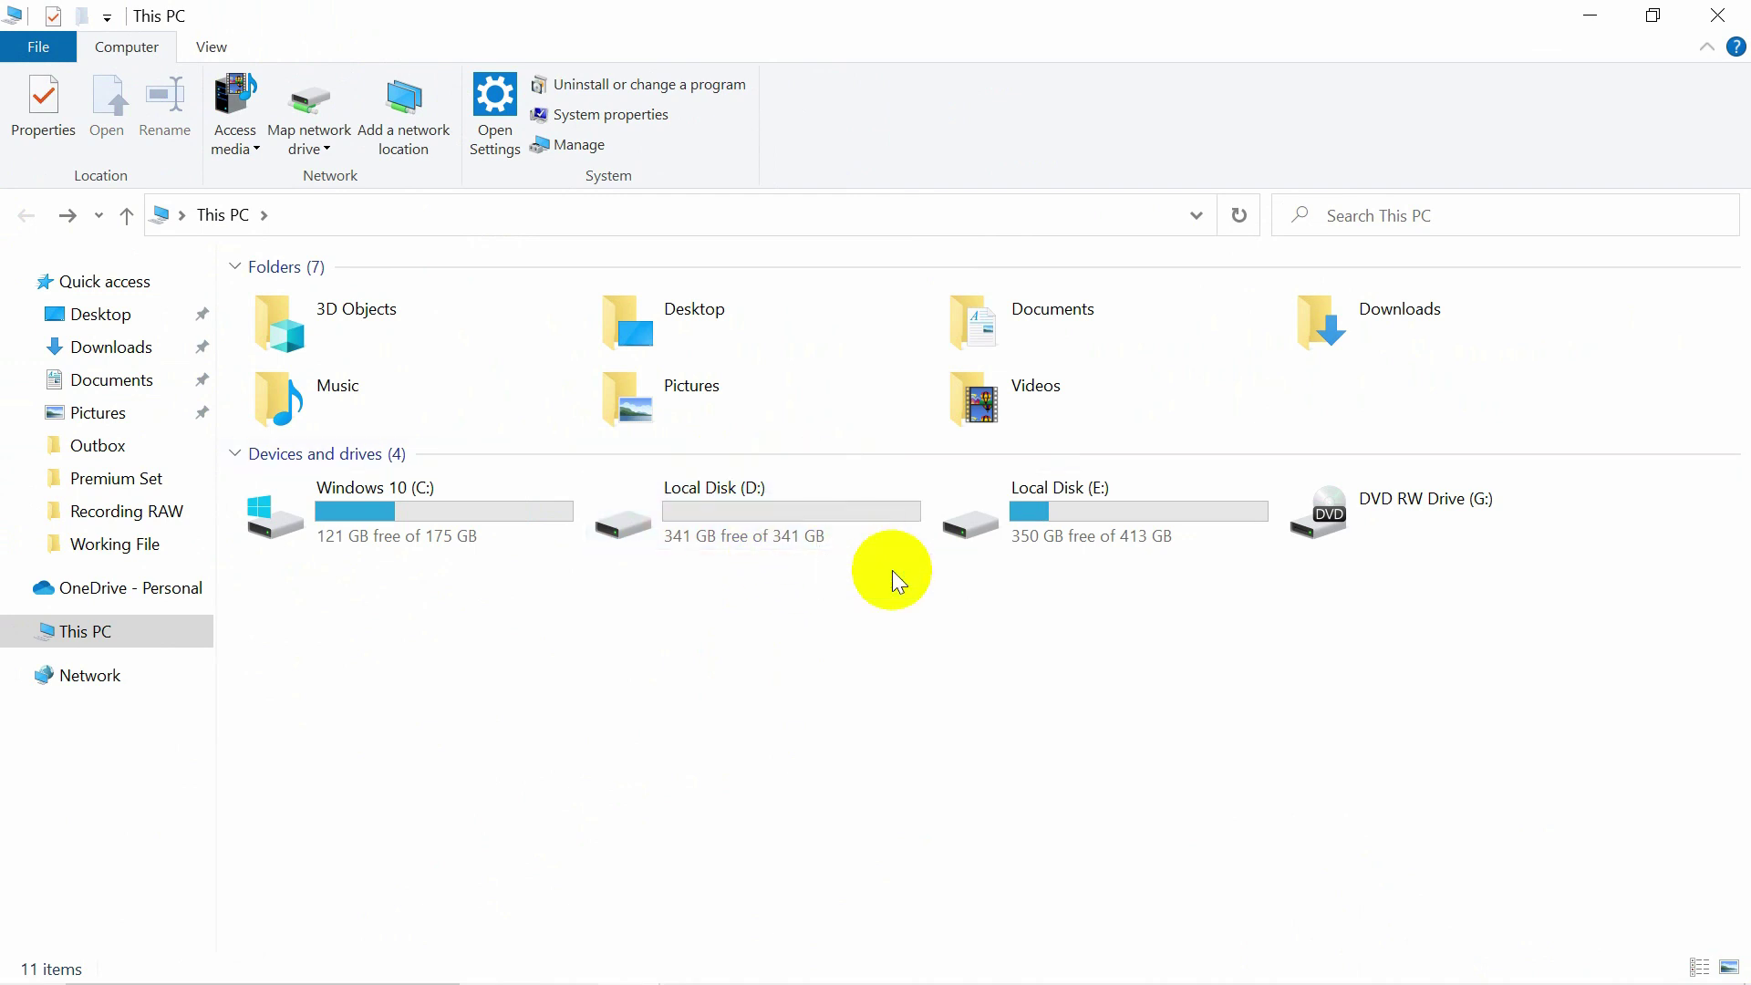
click(1717, 15)
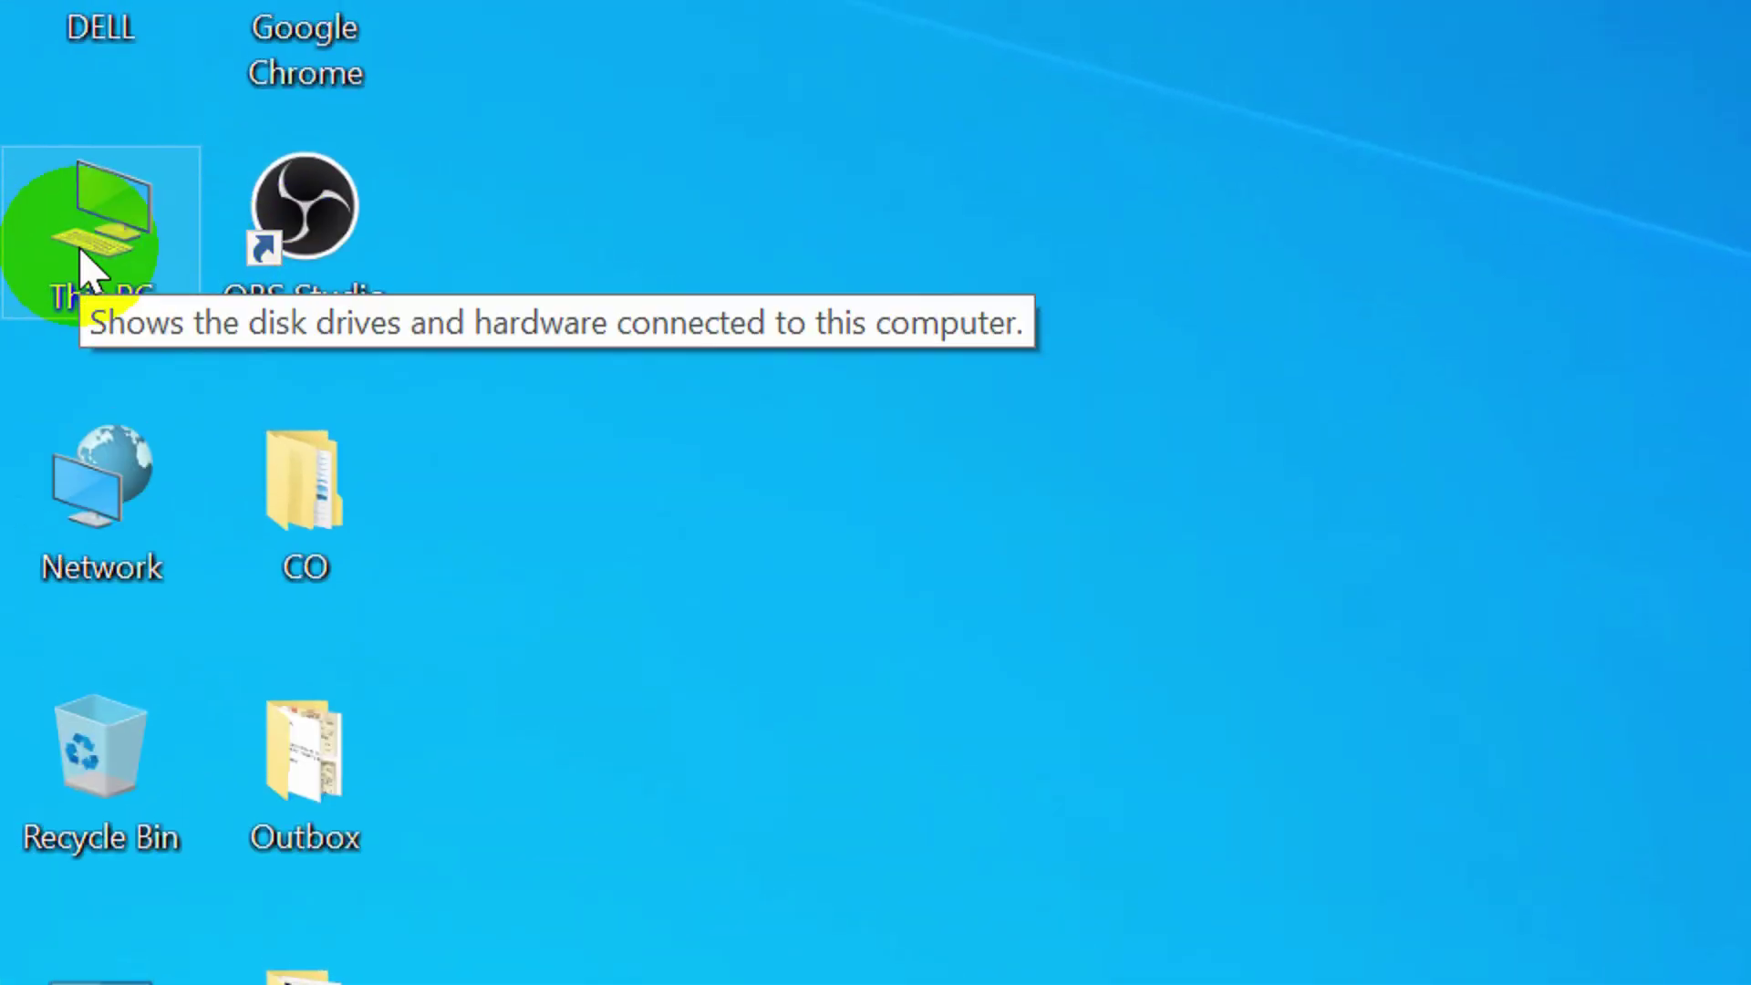
Open the computer's management console from This PC and show Disk Management.
click(80, 235)
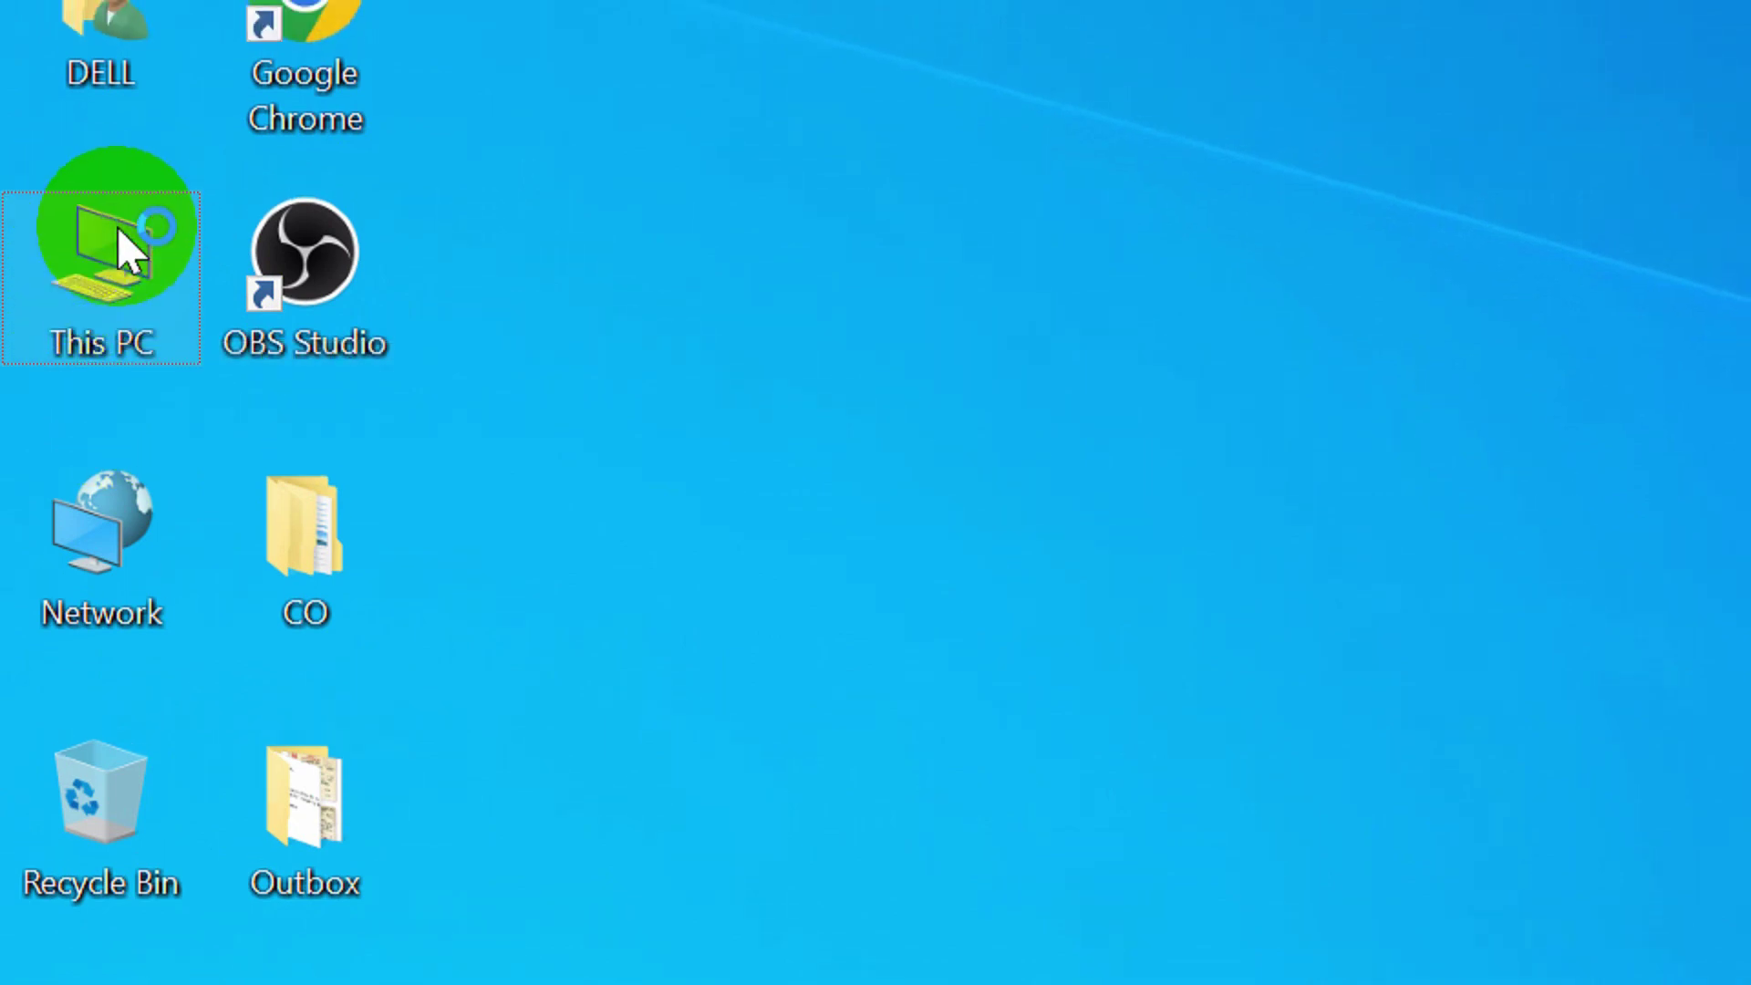
double_click(139, 330)
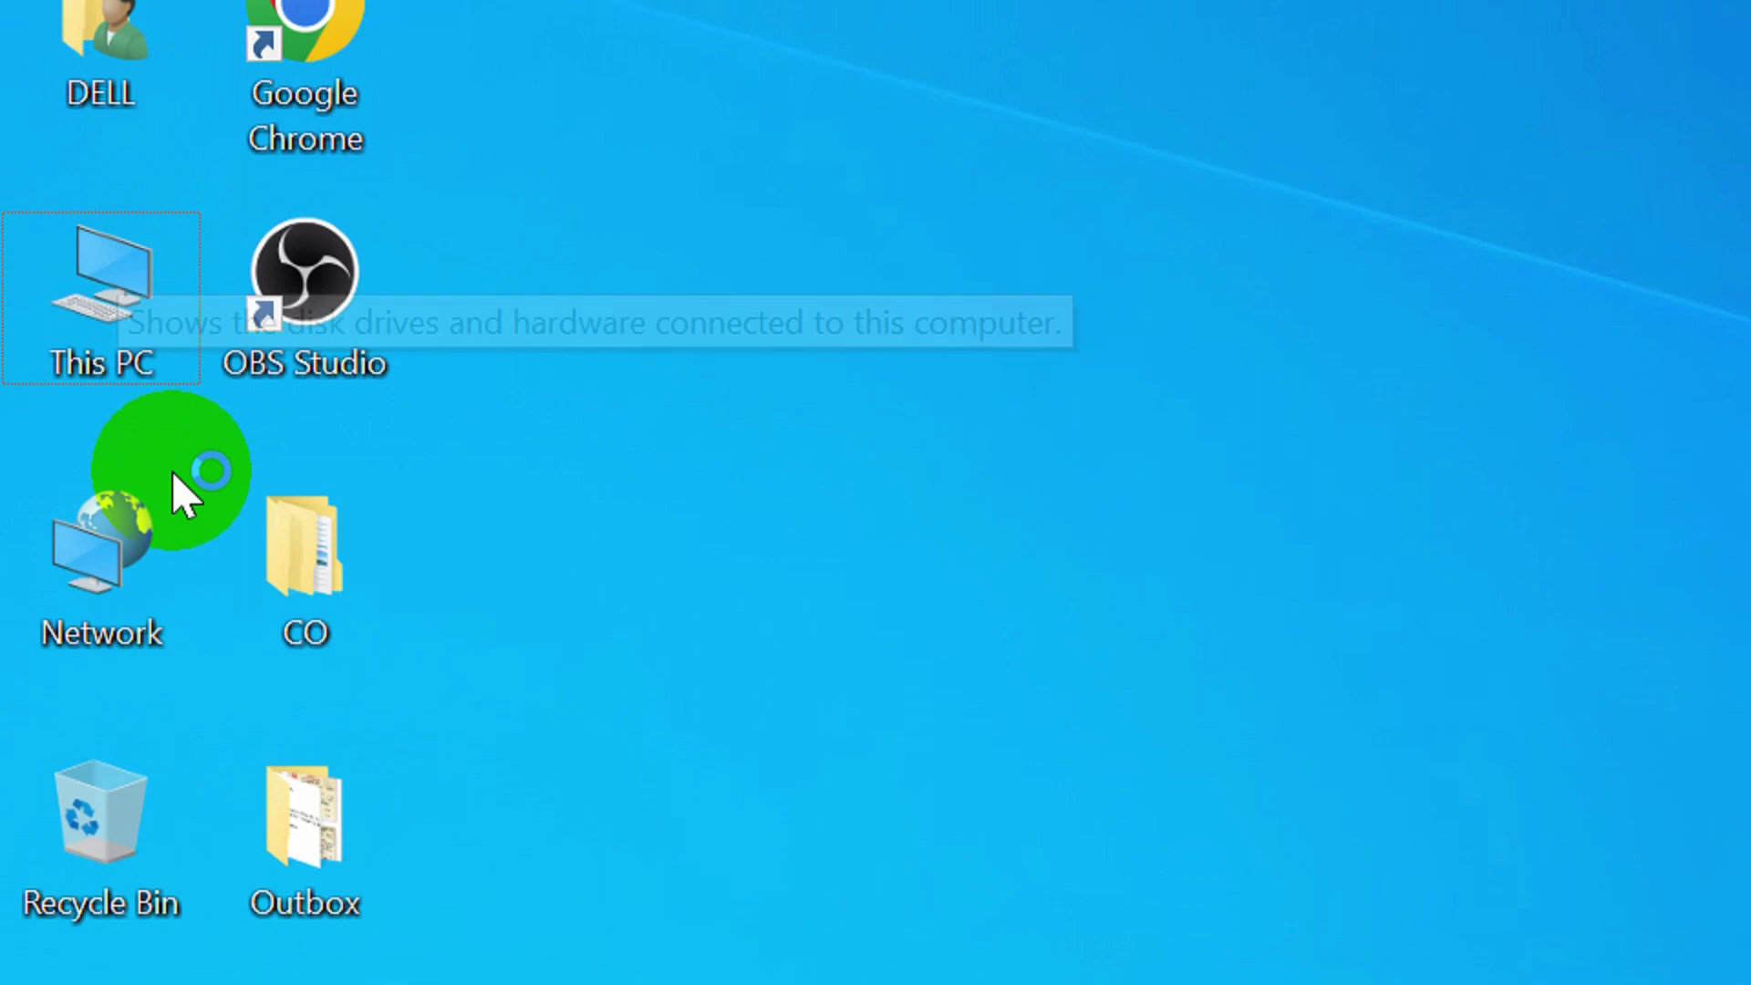
right_click(107, 319)
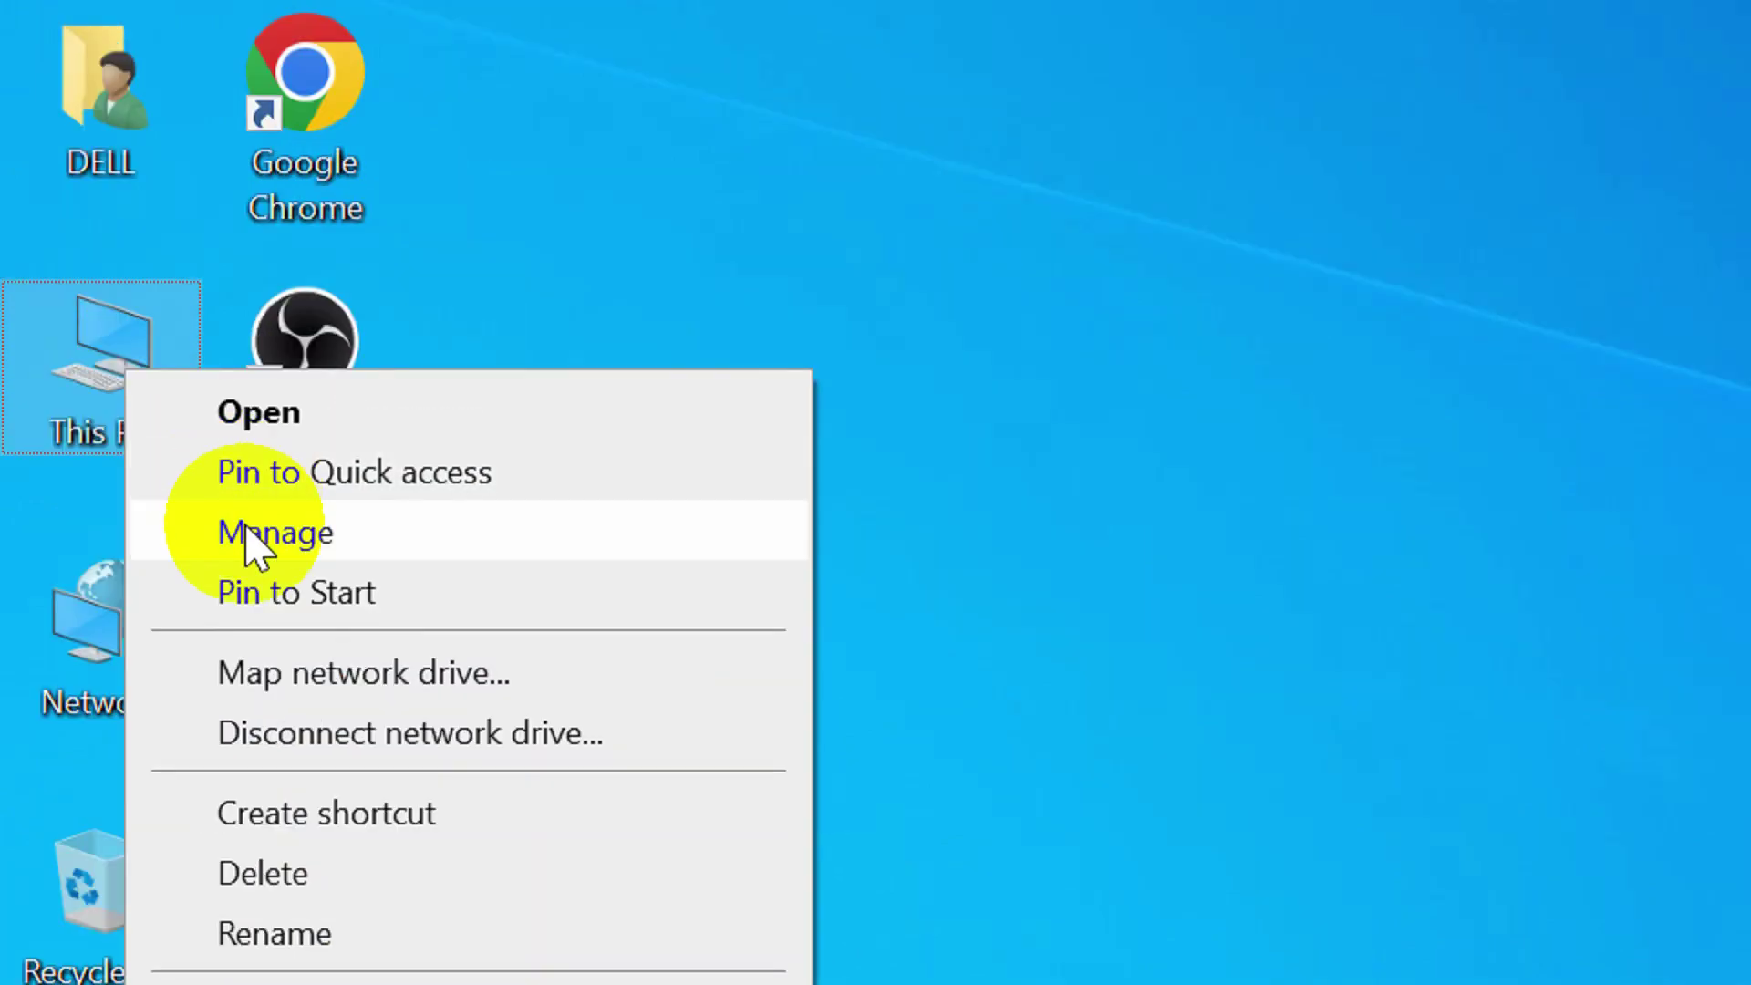
click(246, 536)
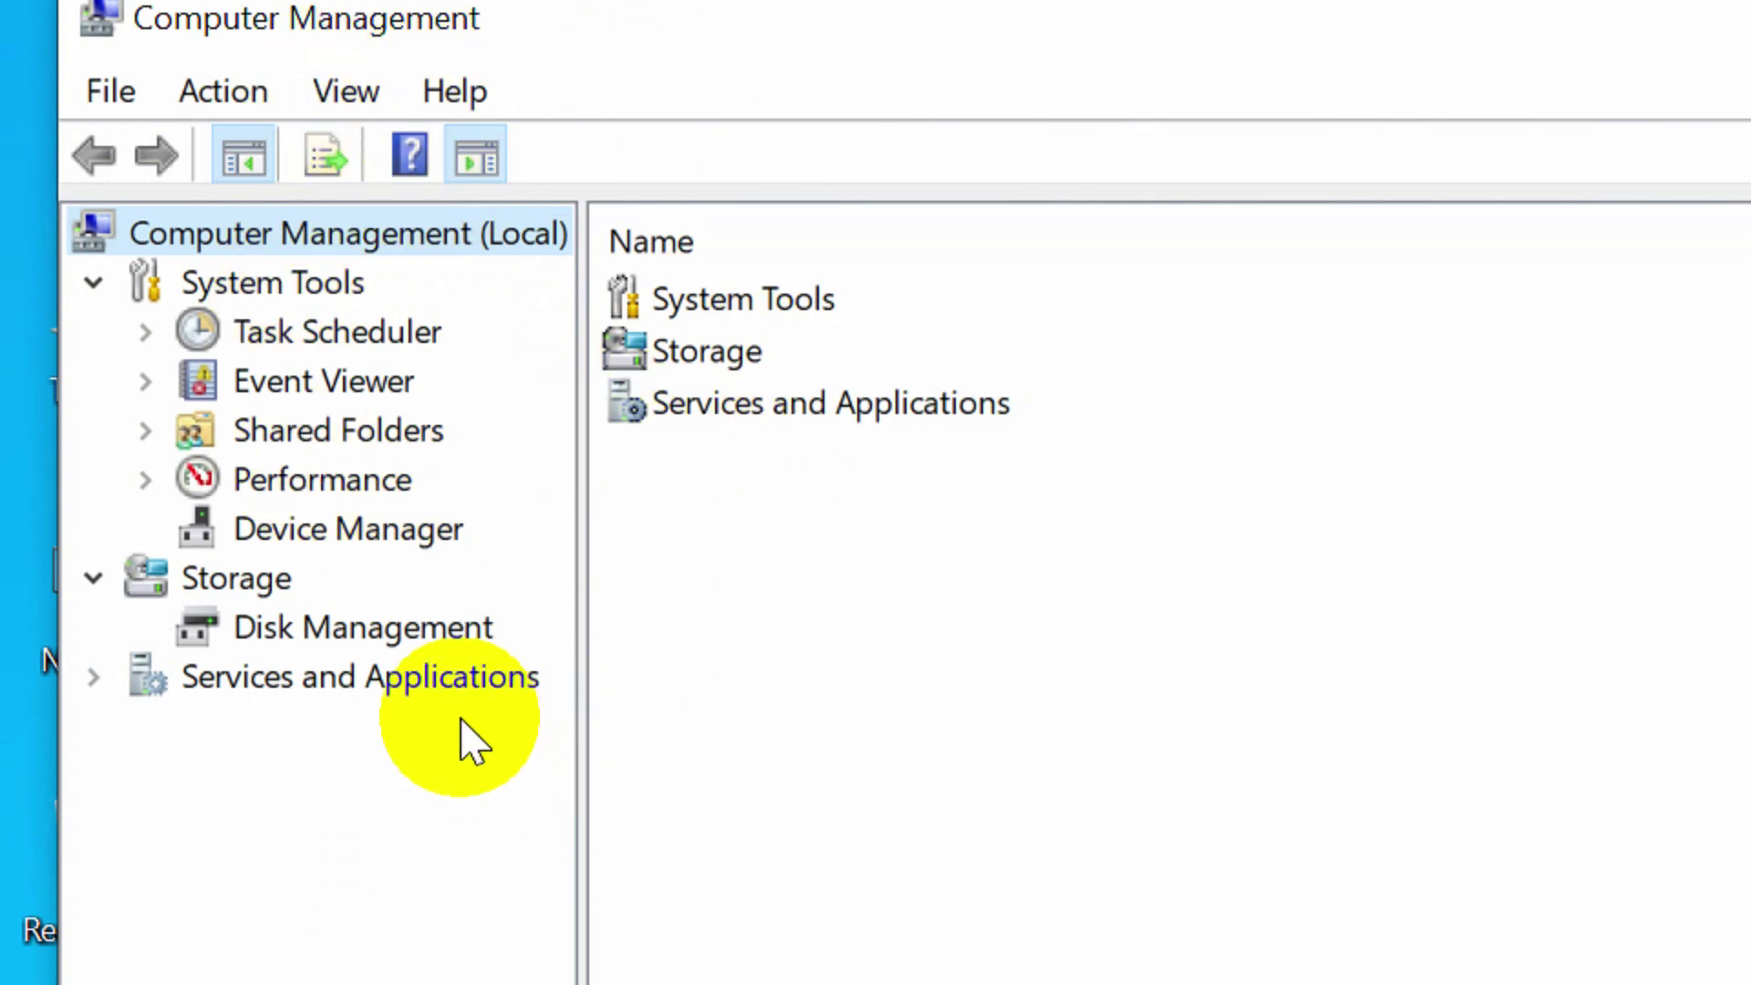
click(333, 635)
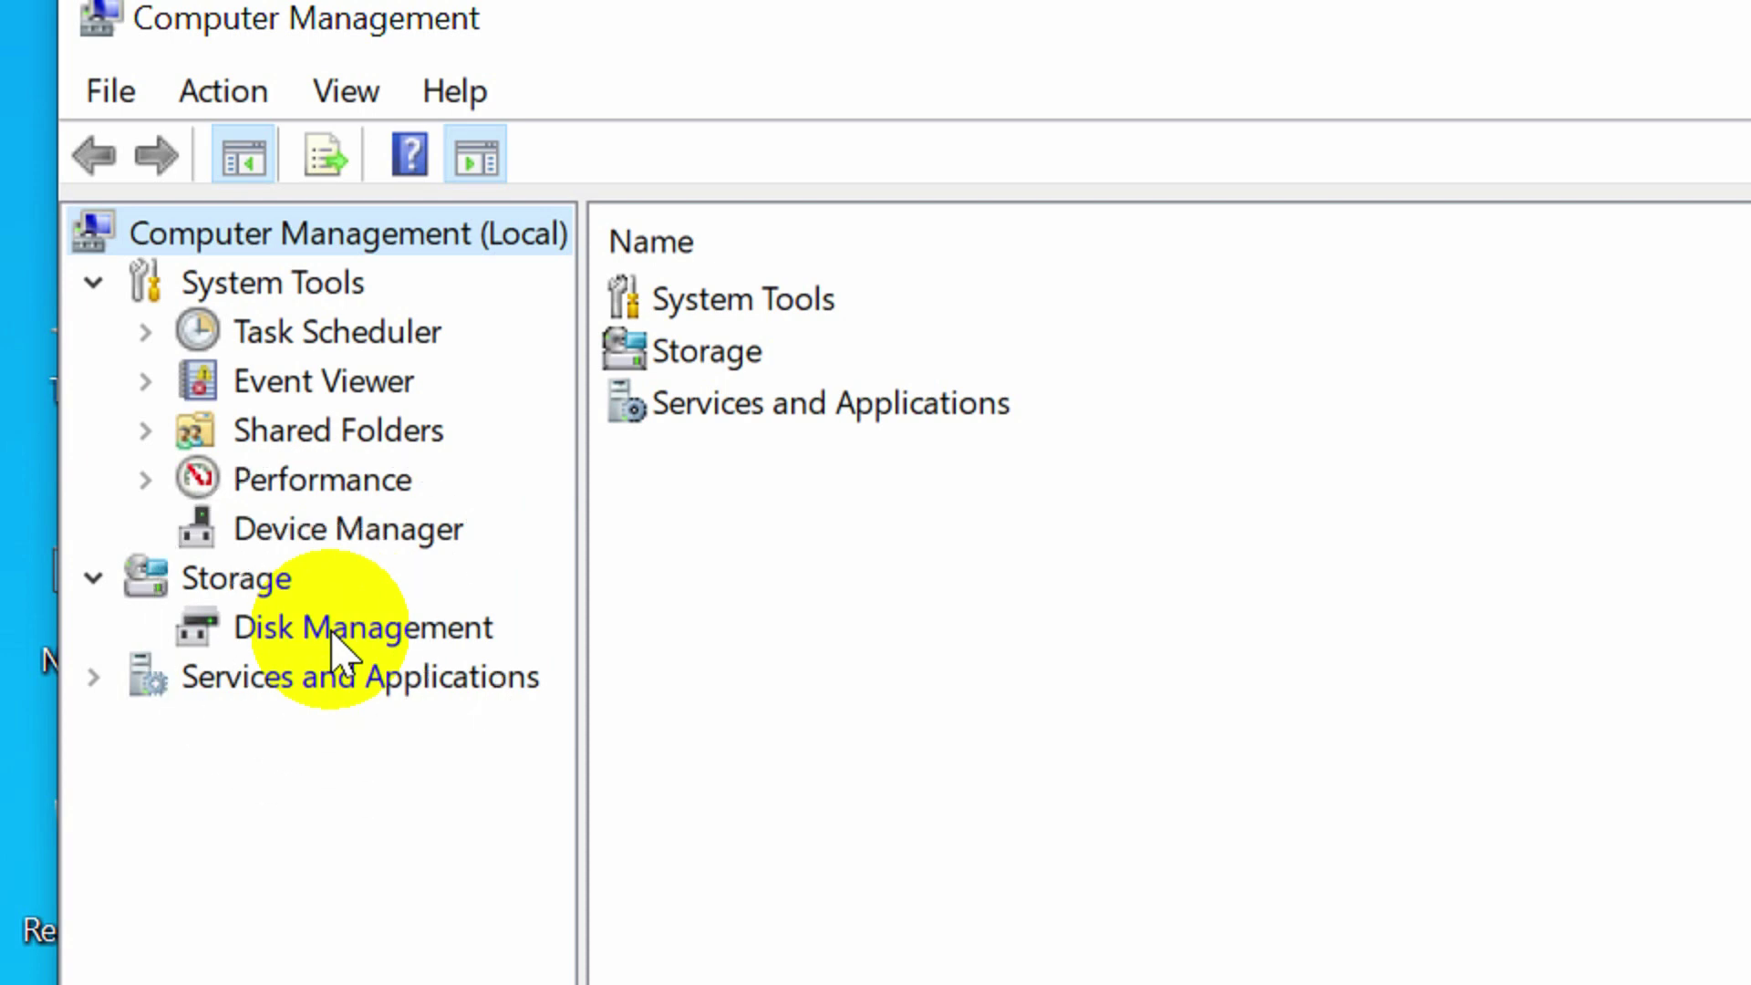
click(332, 636)
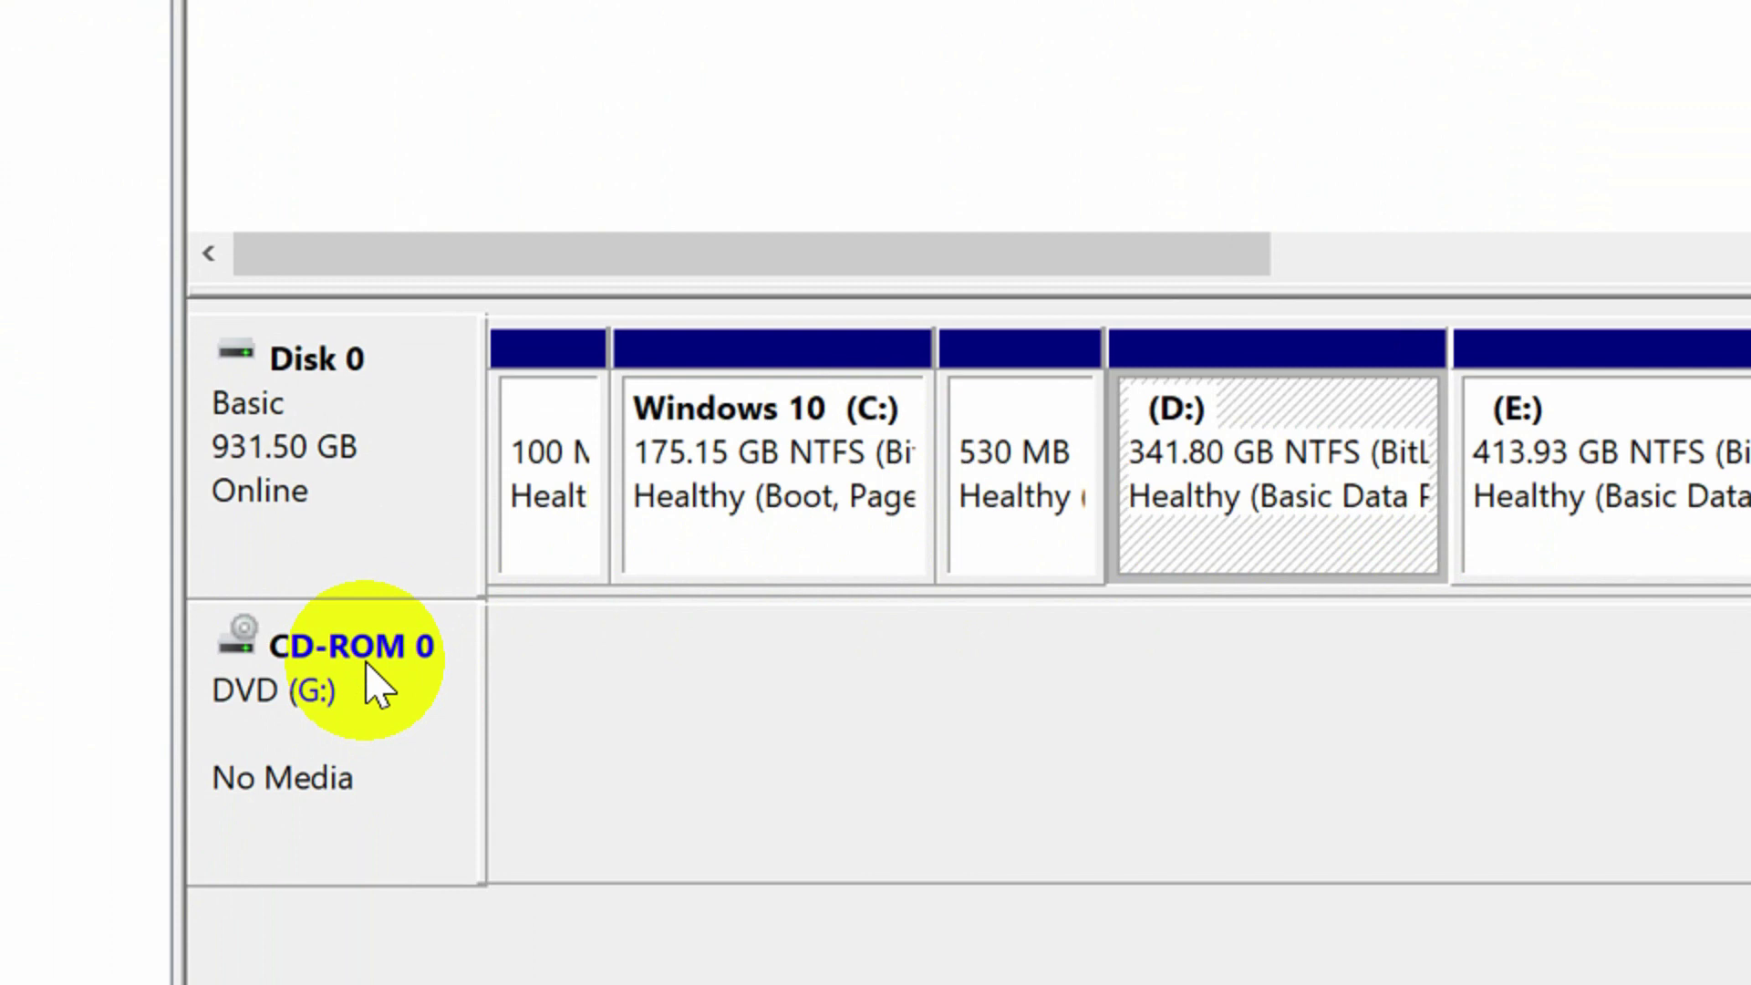
Remove the drive letter D: from the 341.80 GB partition on Disk 0, accept the warning and close Computer Management.
right_click(1287, 500)
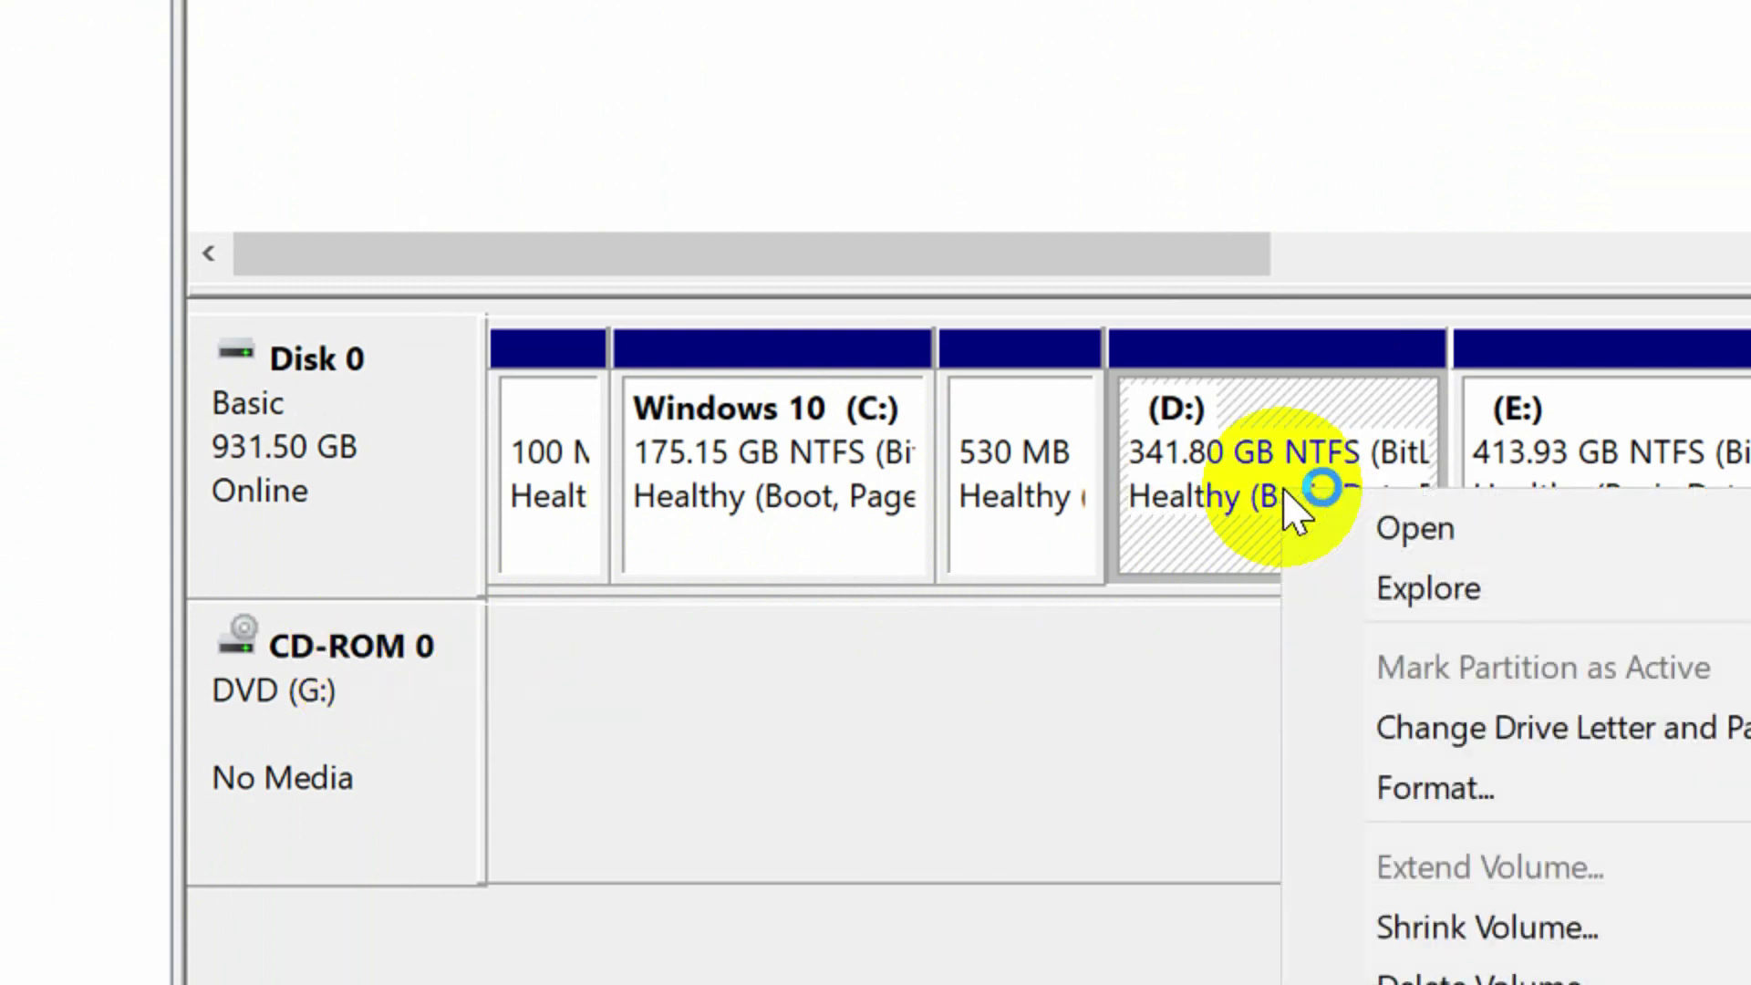
right_click(1226, 422)
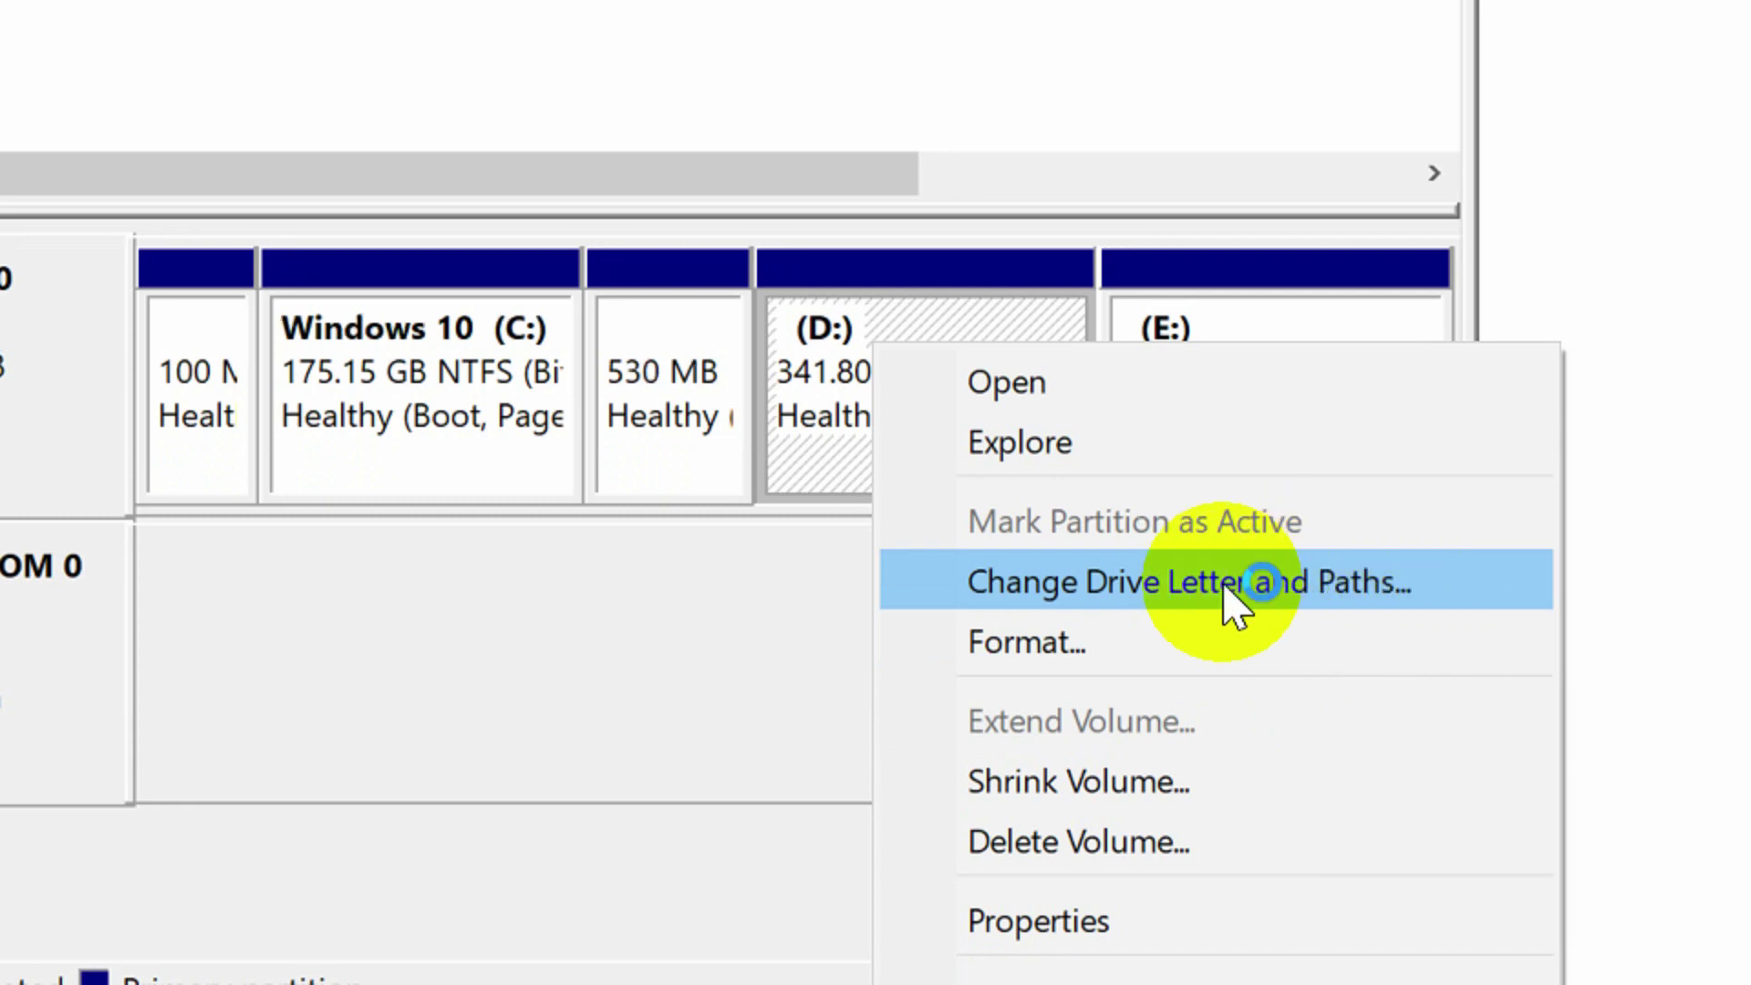
click(1225, 583)
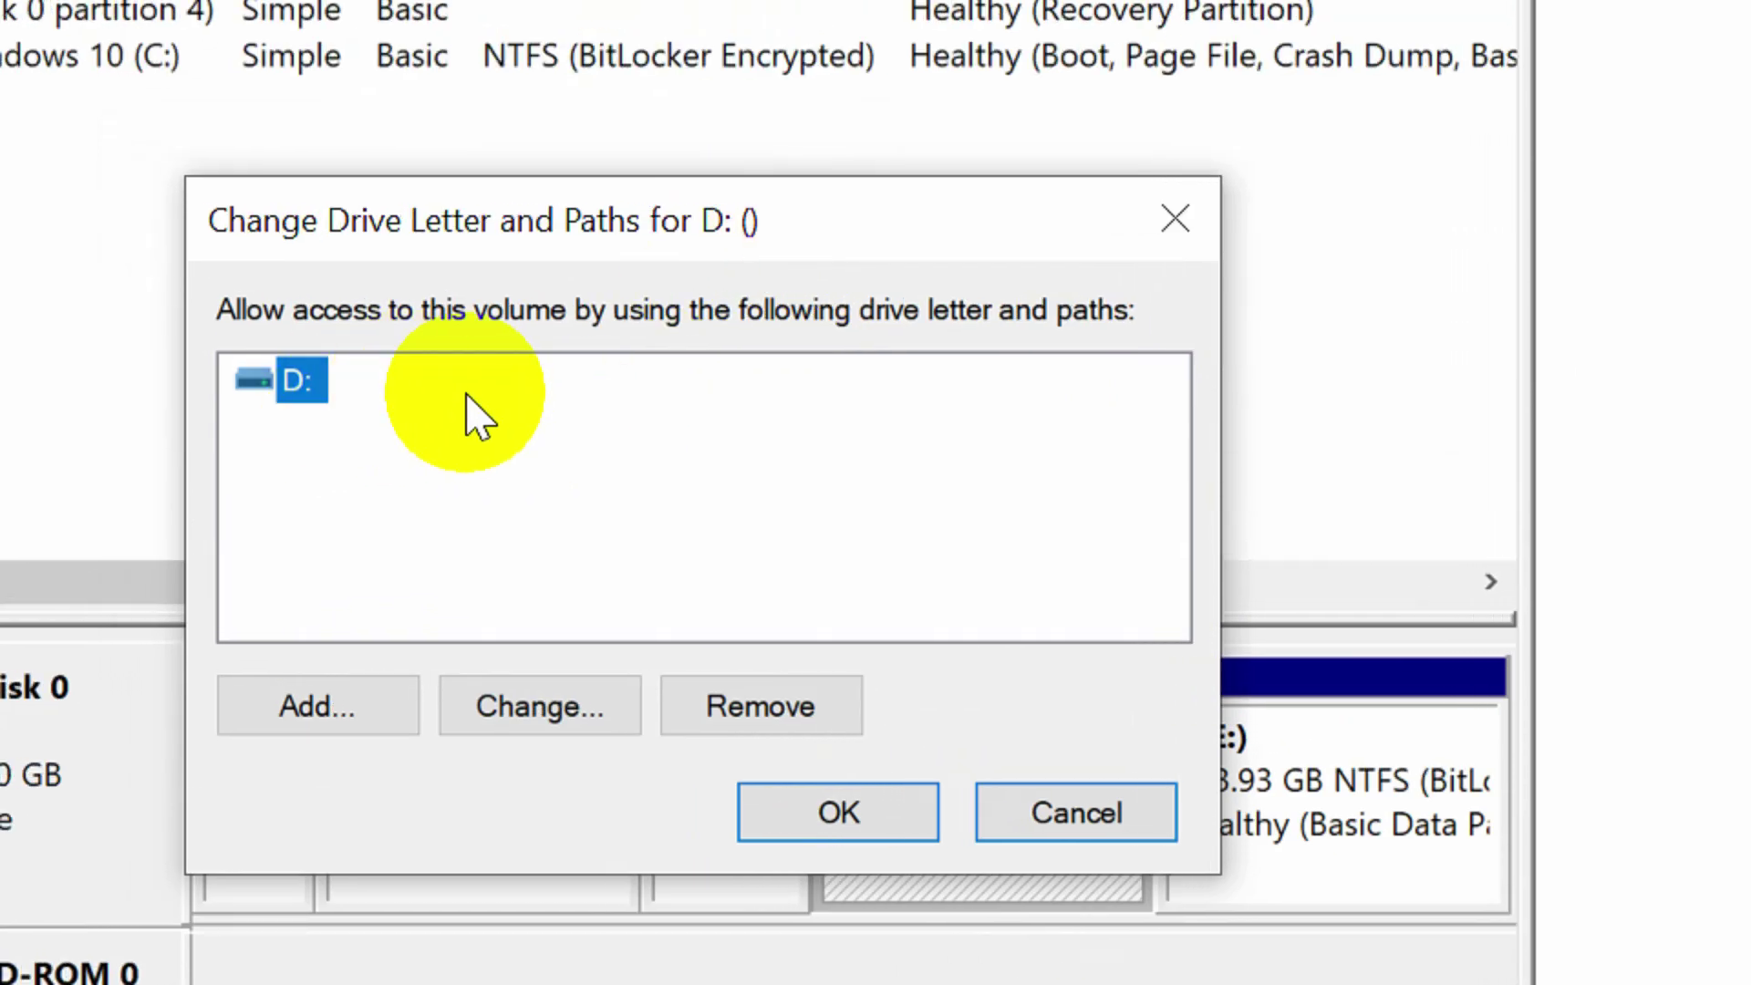
click(738, 700)
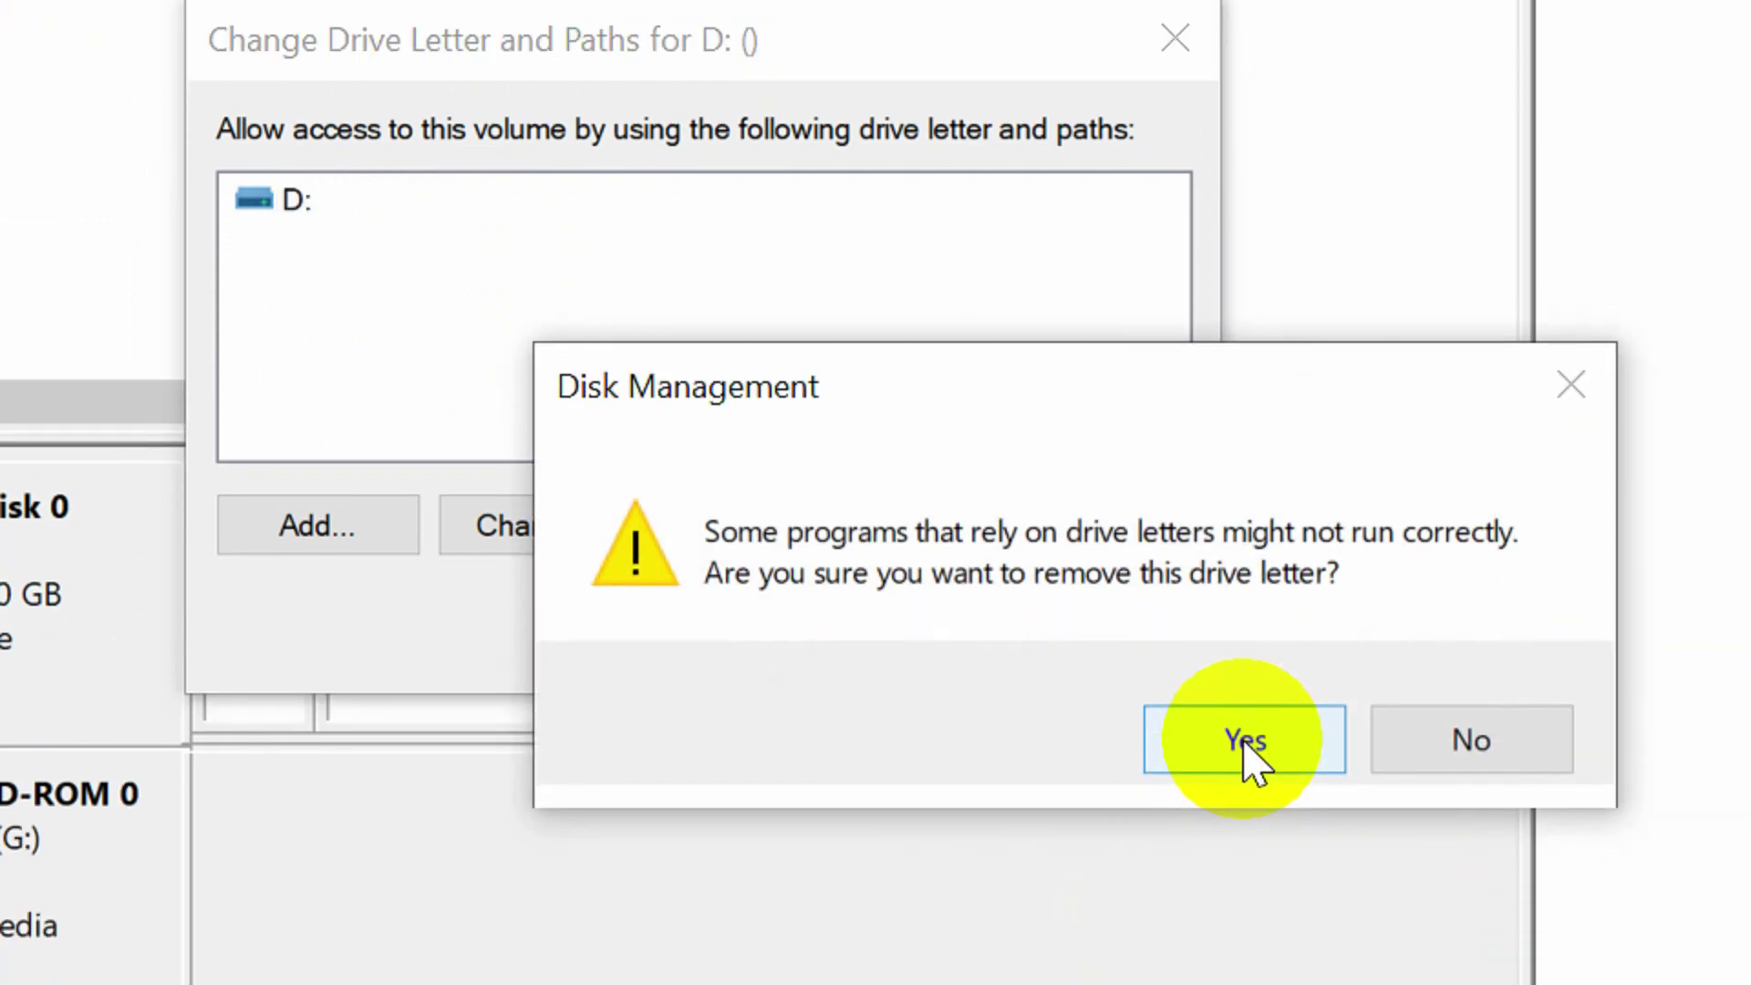
click(1245, 737)
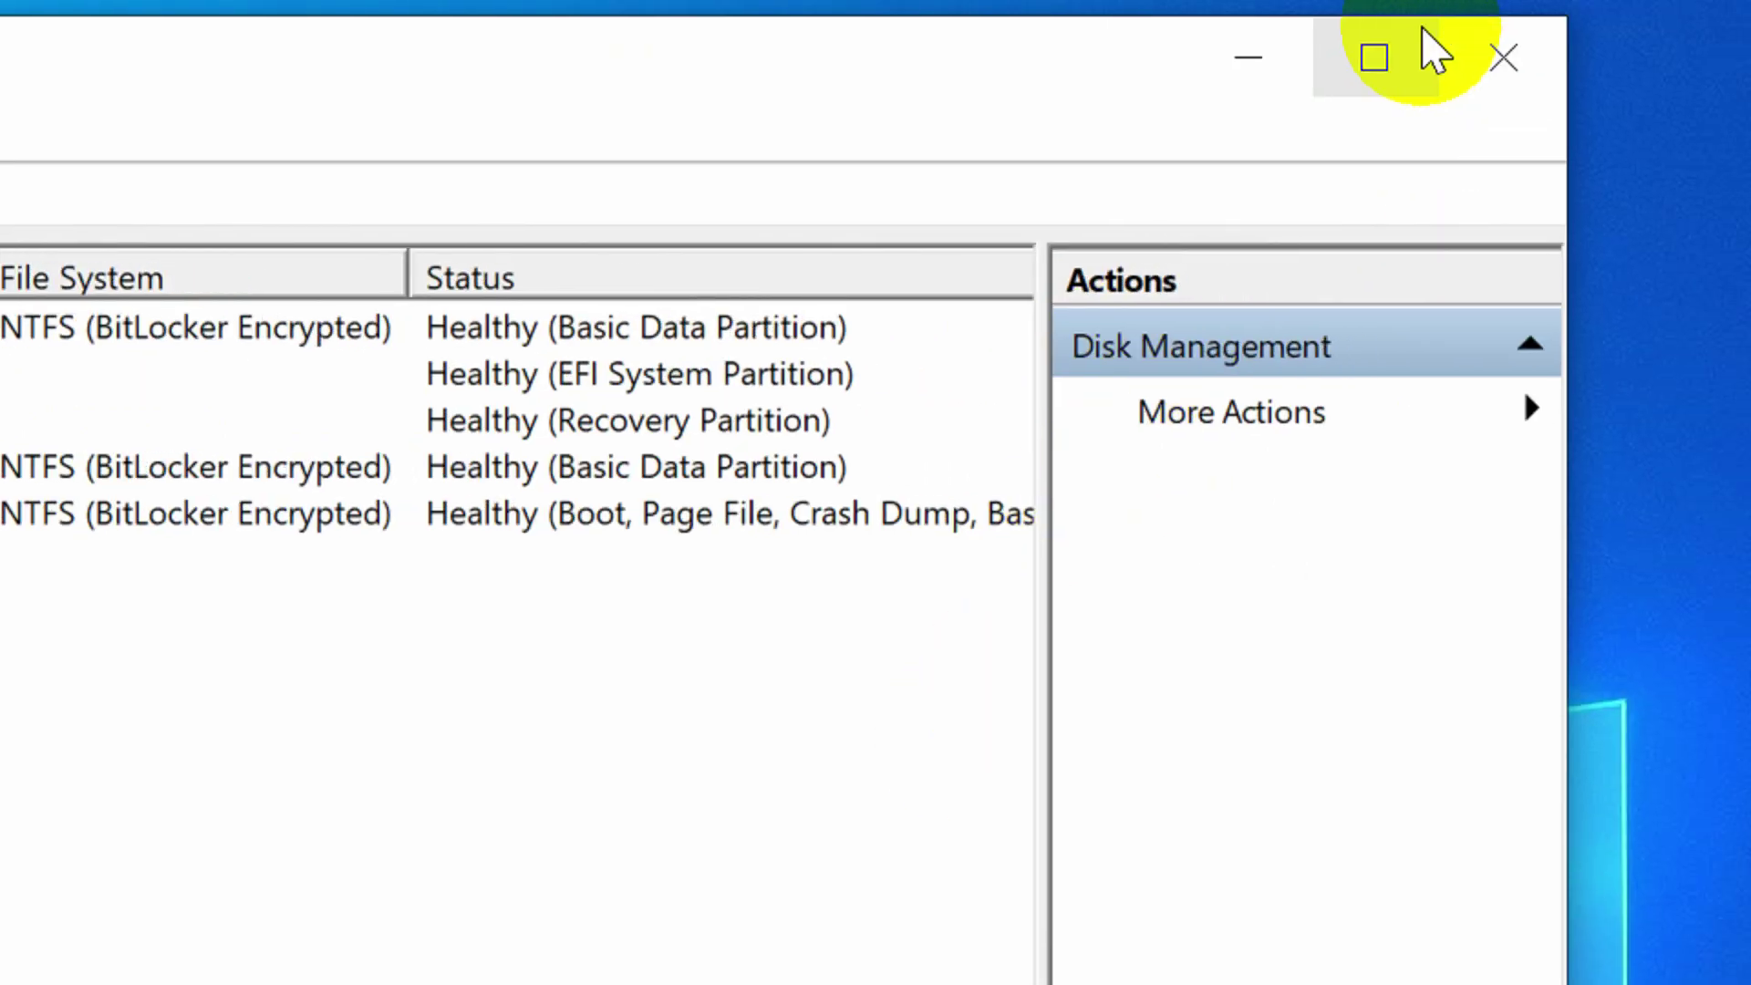
click(1657, 2)
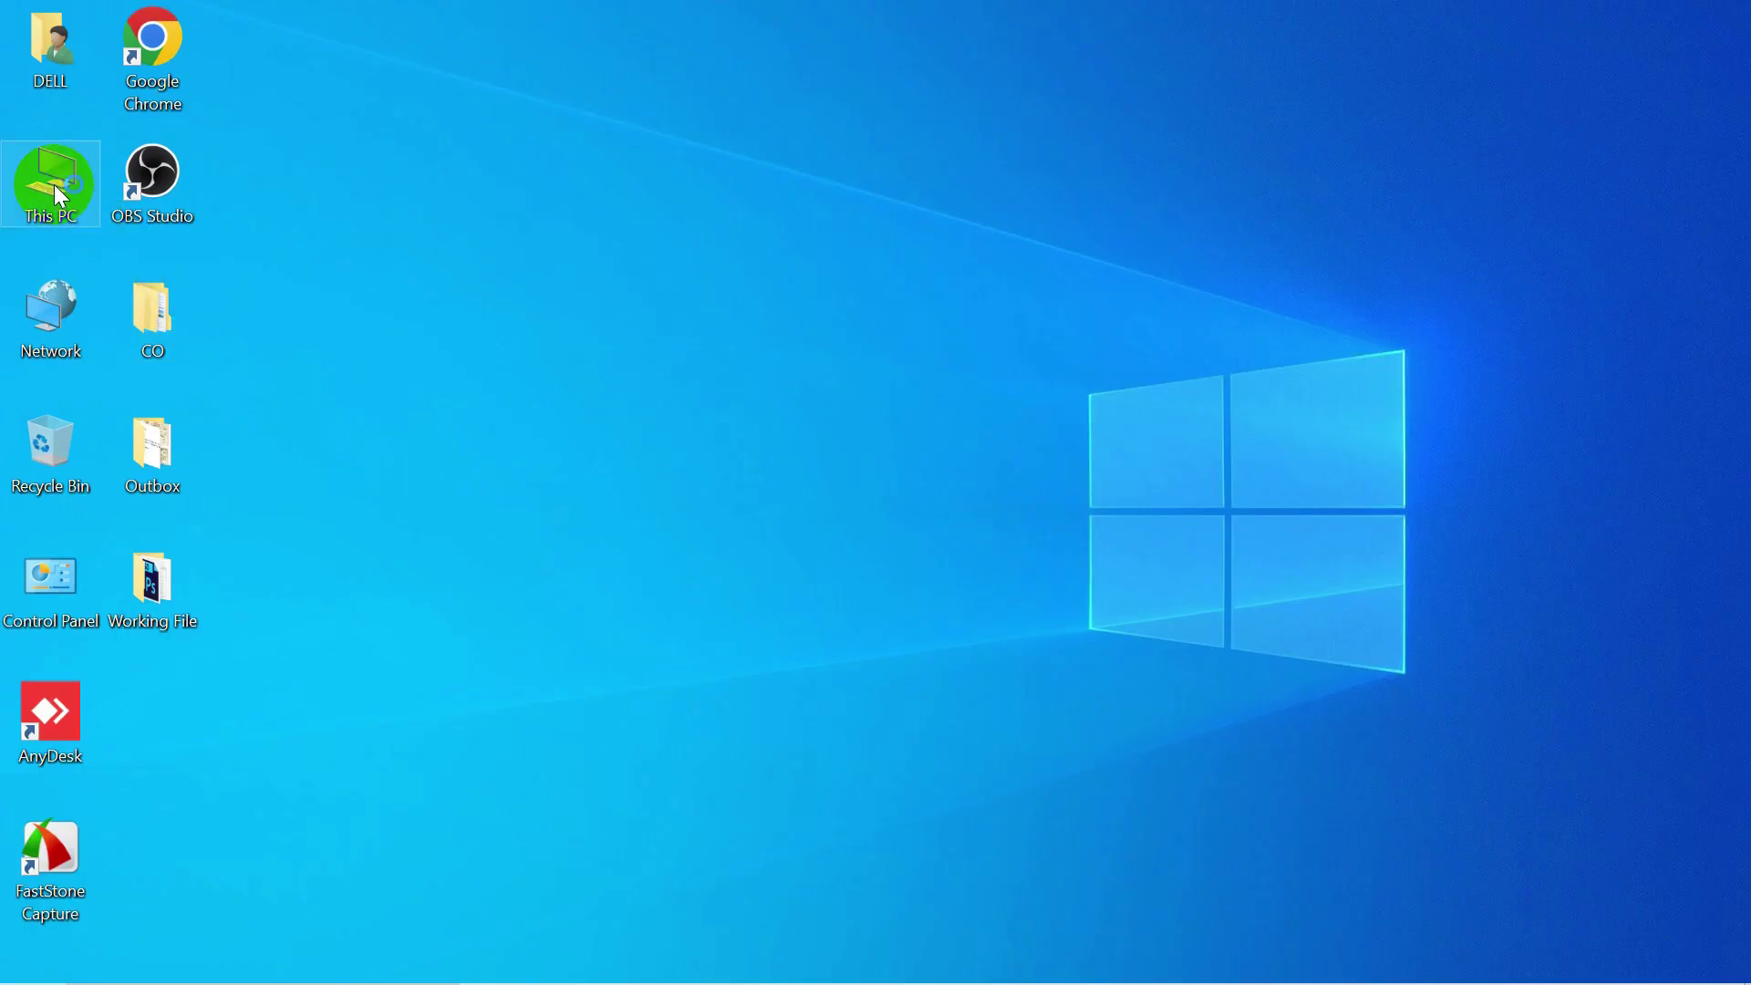
Check which drives are listed in This PC and close the window.
double_click(53, 184)
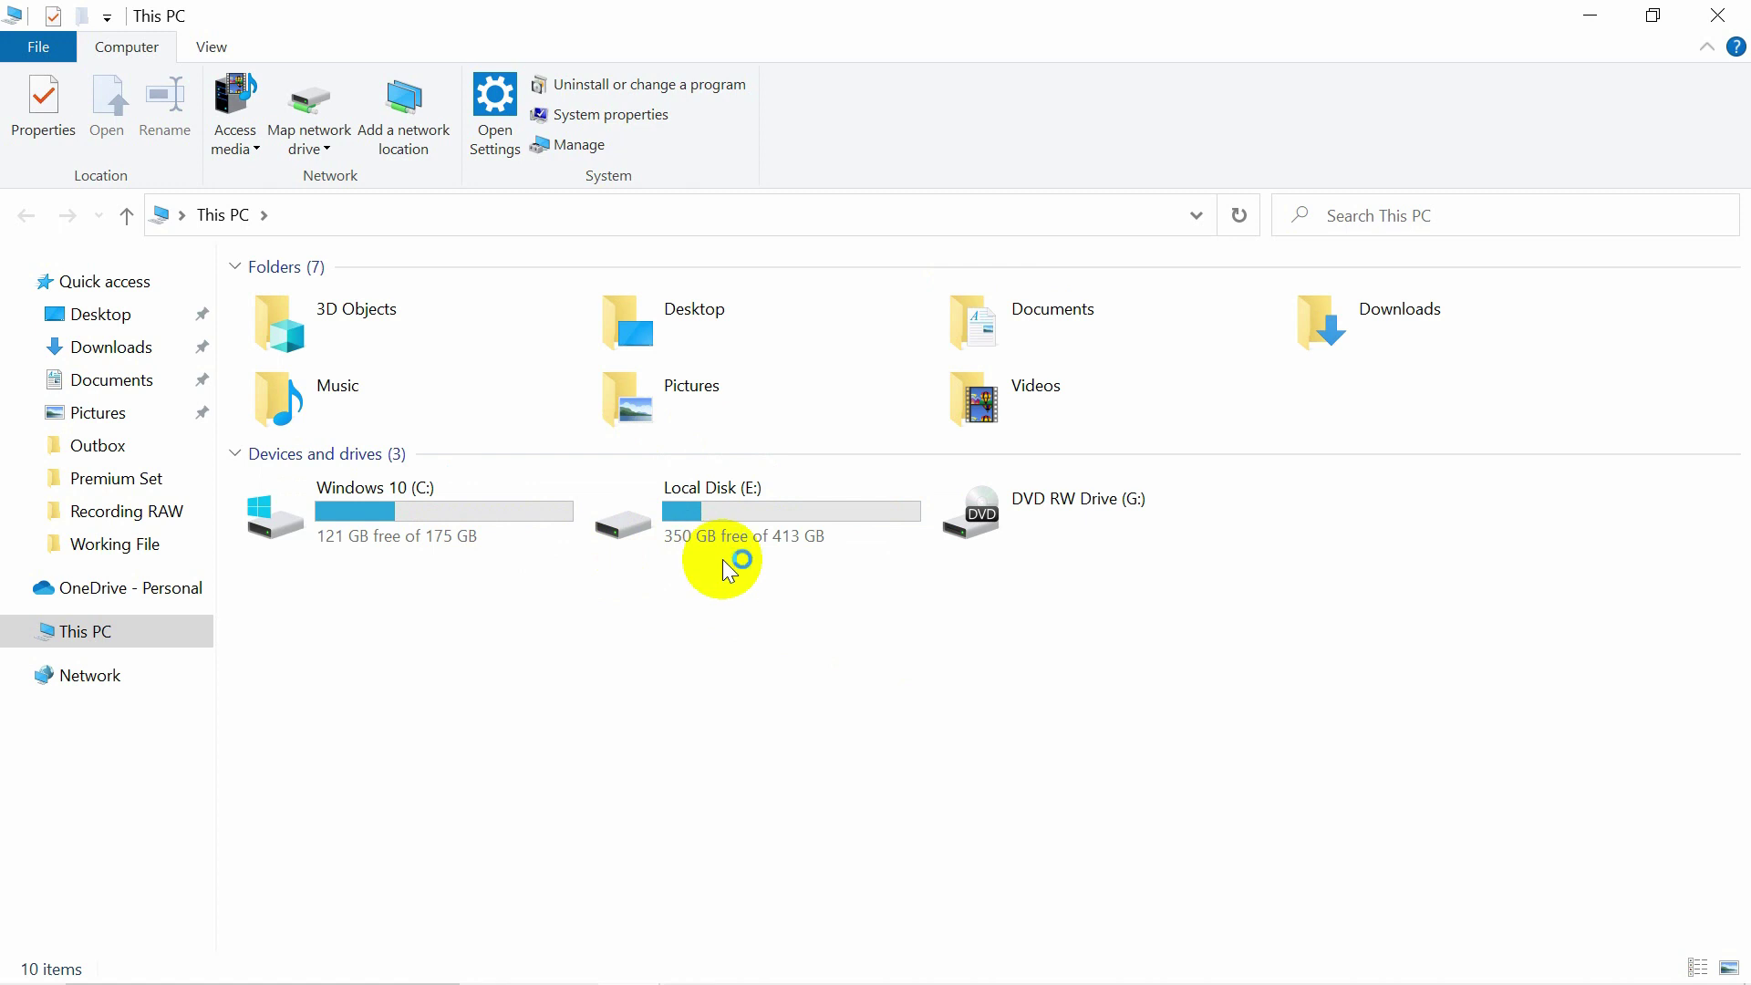
click(1712, 14)
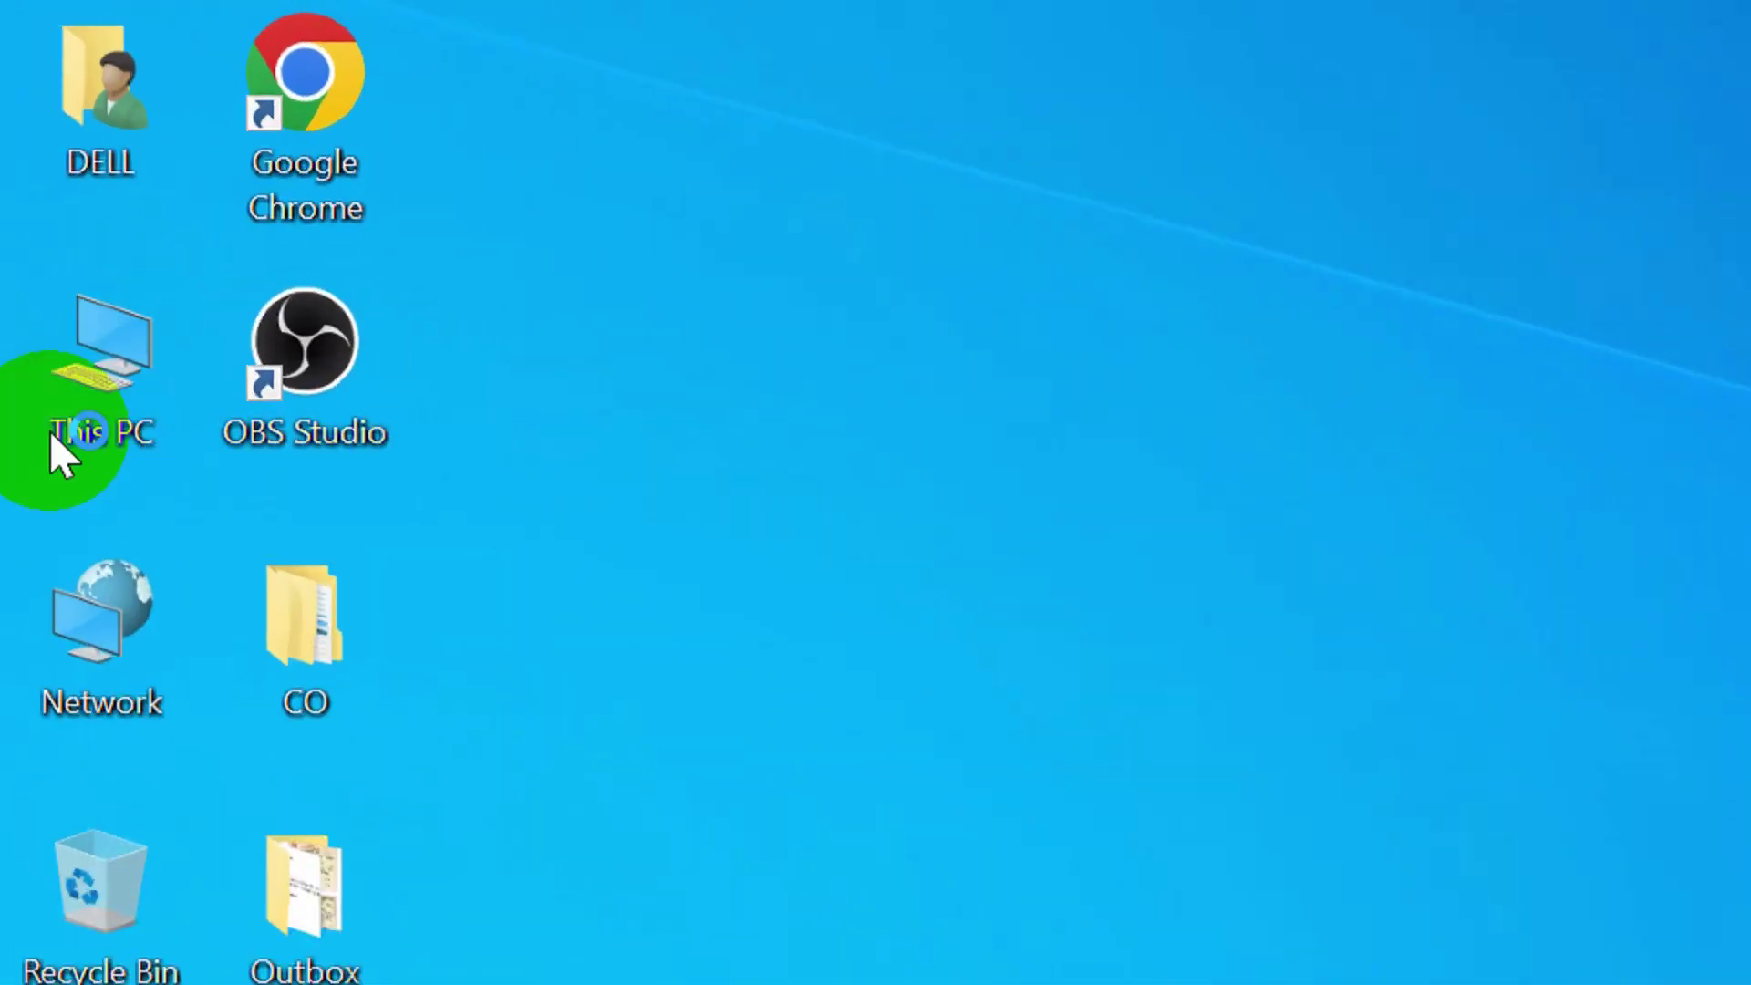
Reopen Computer Management from This PC and display the disk partitions in Disk Management.
double_click(51, 189)
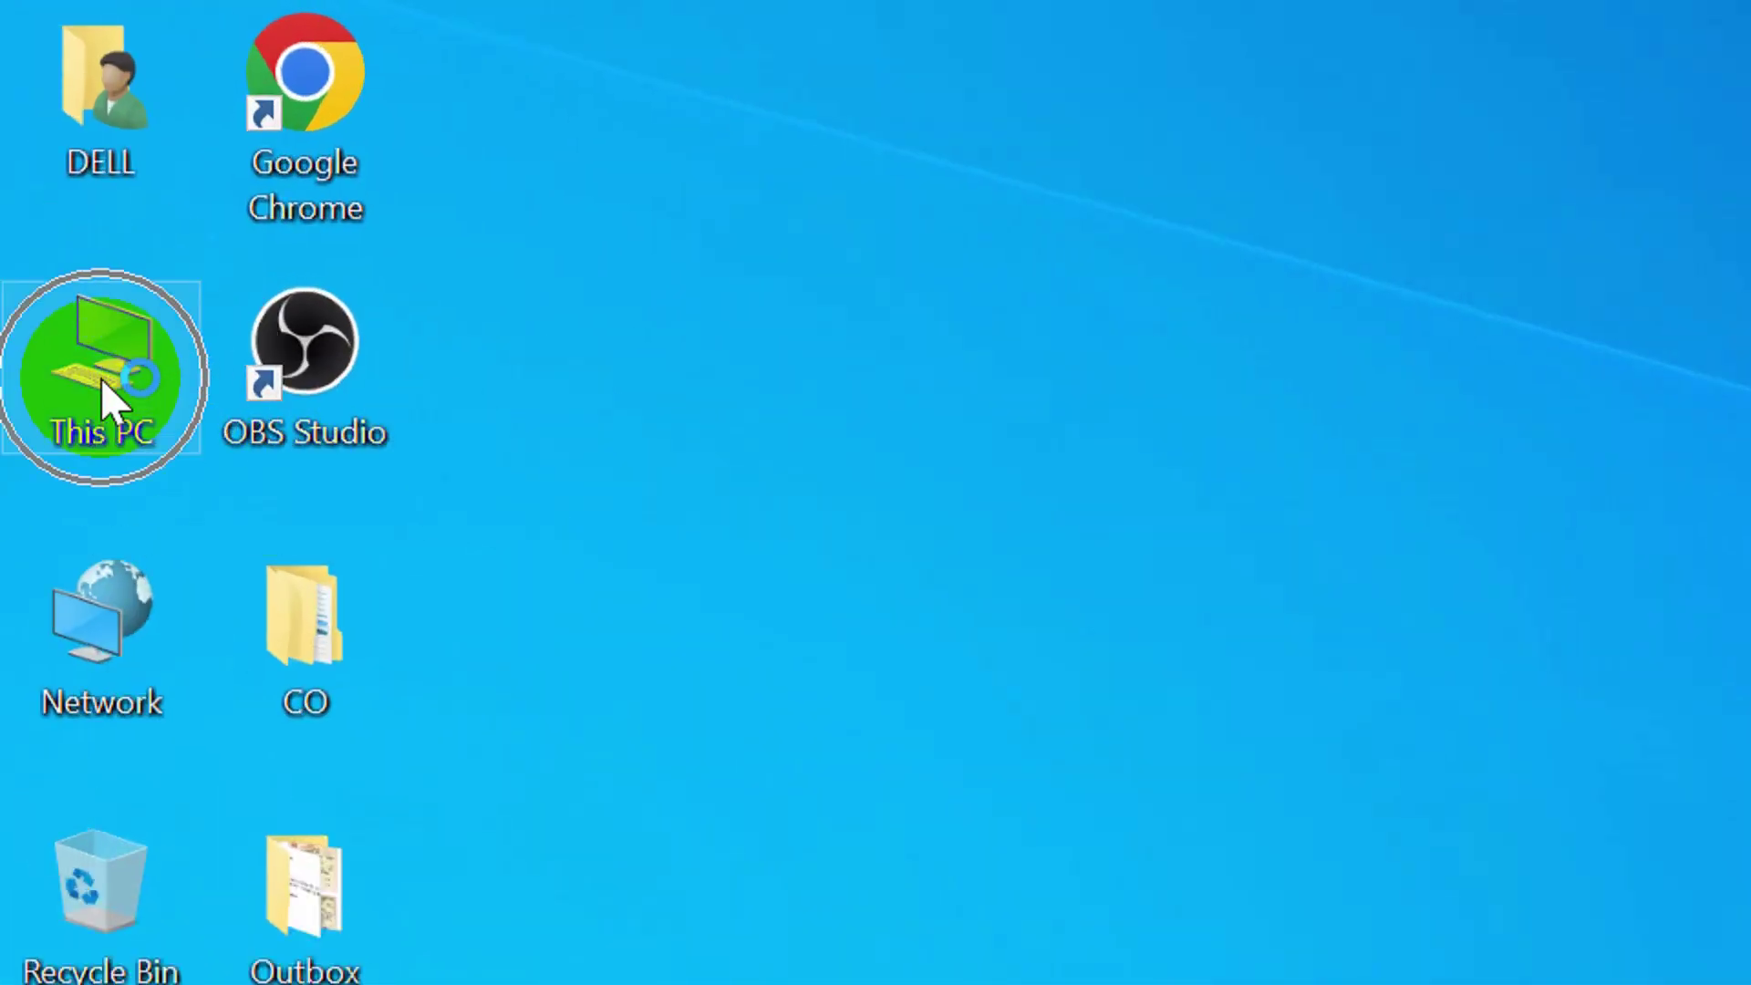
right_click(100, 379)
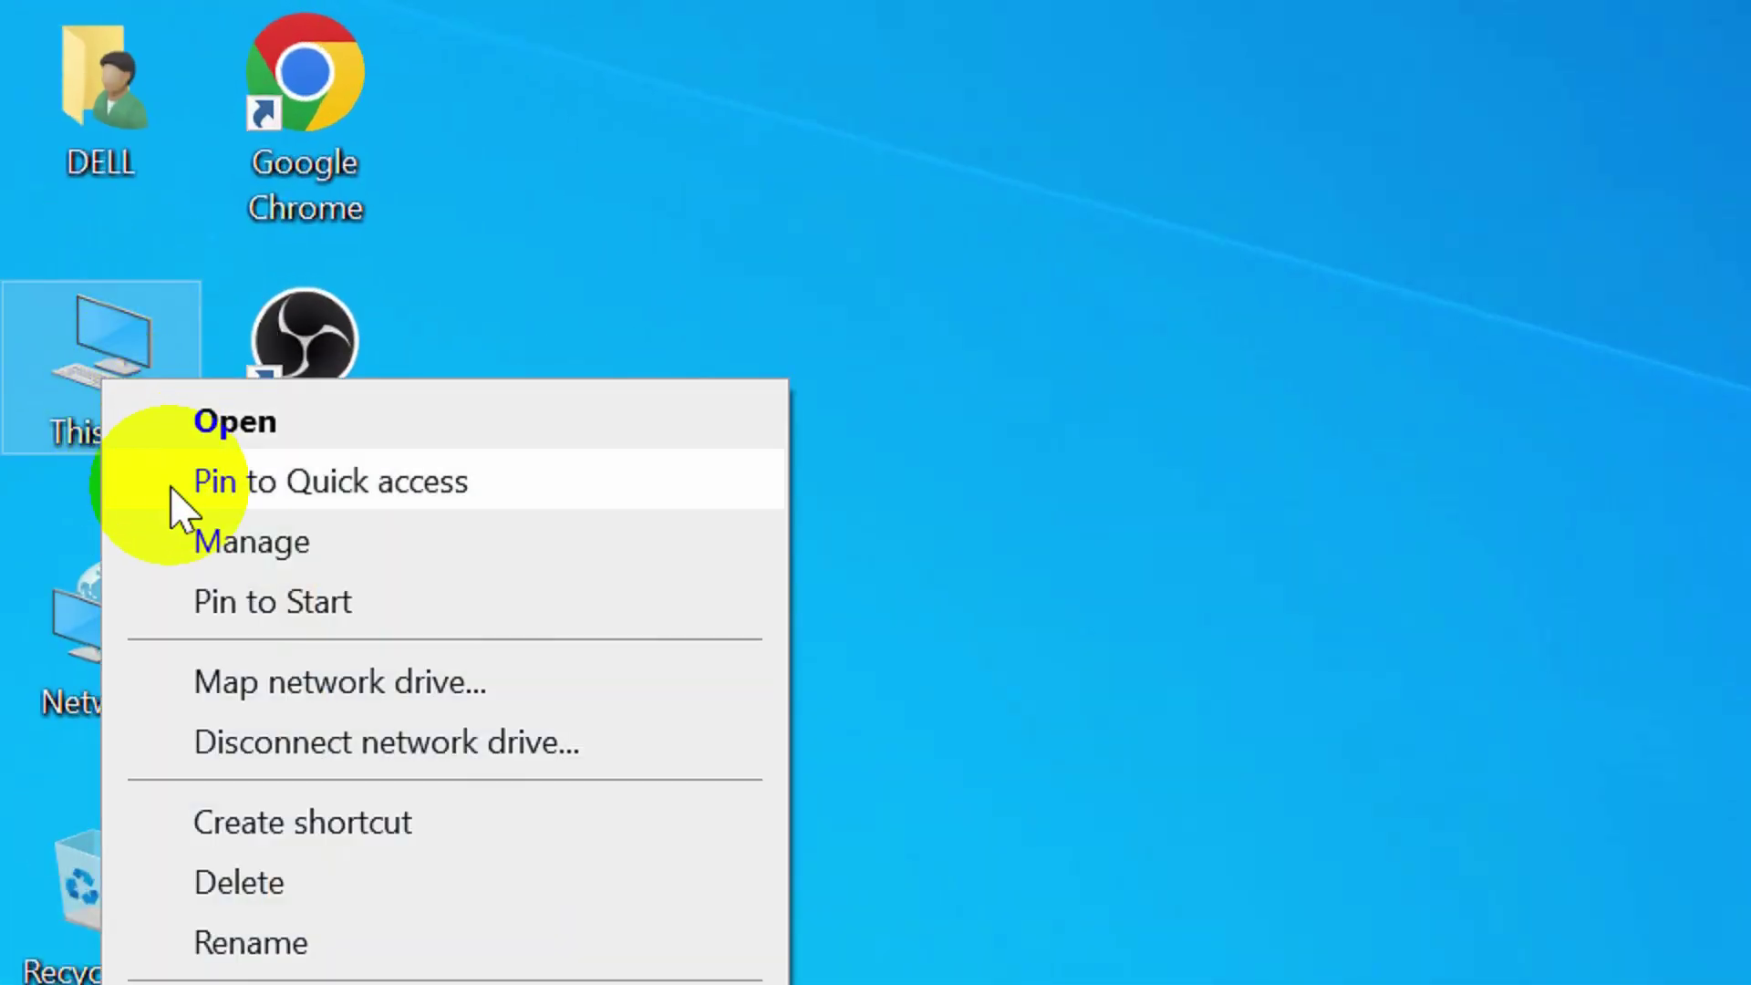
click(236, 543)
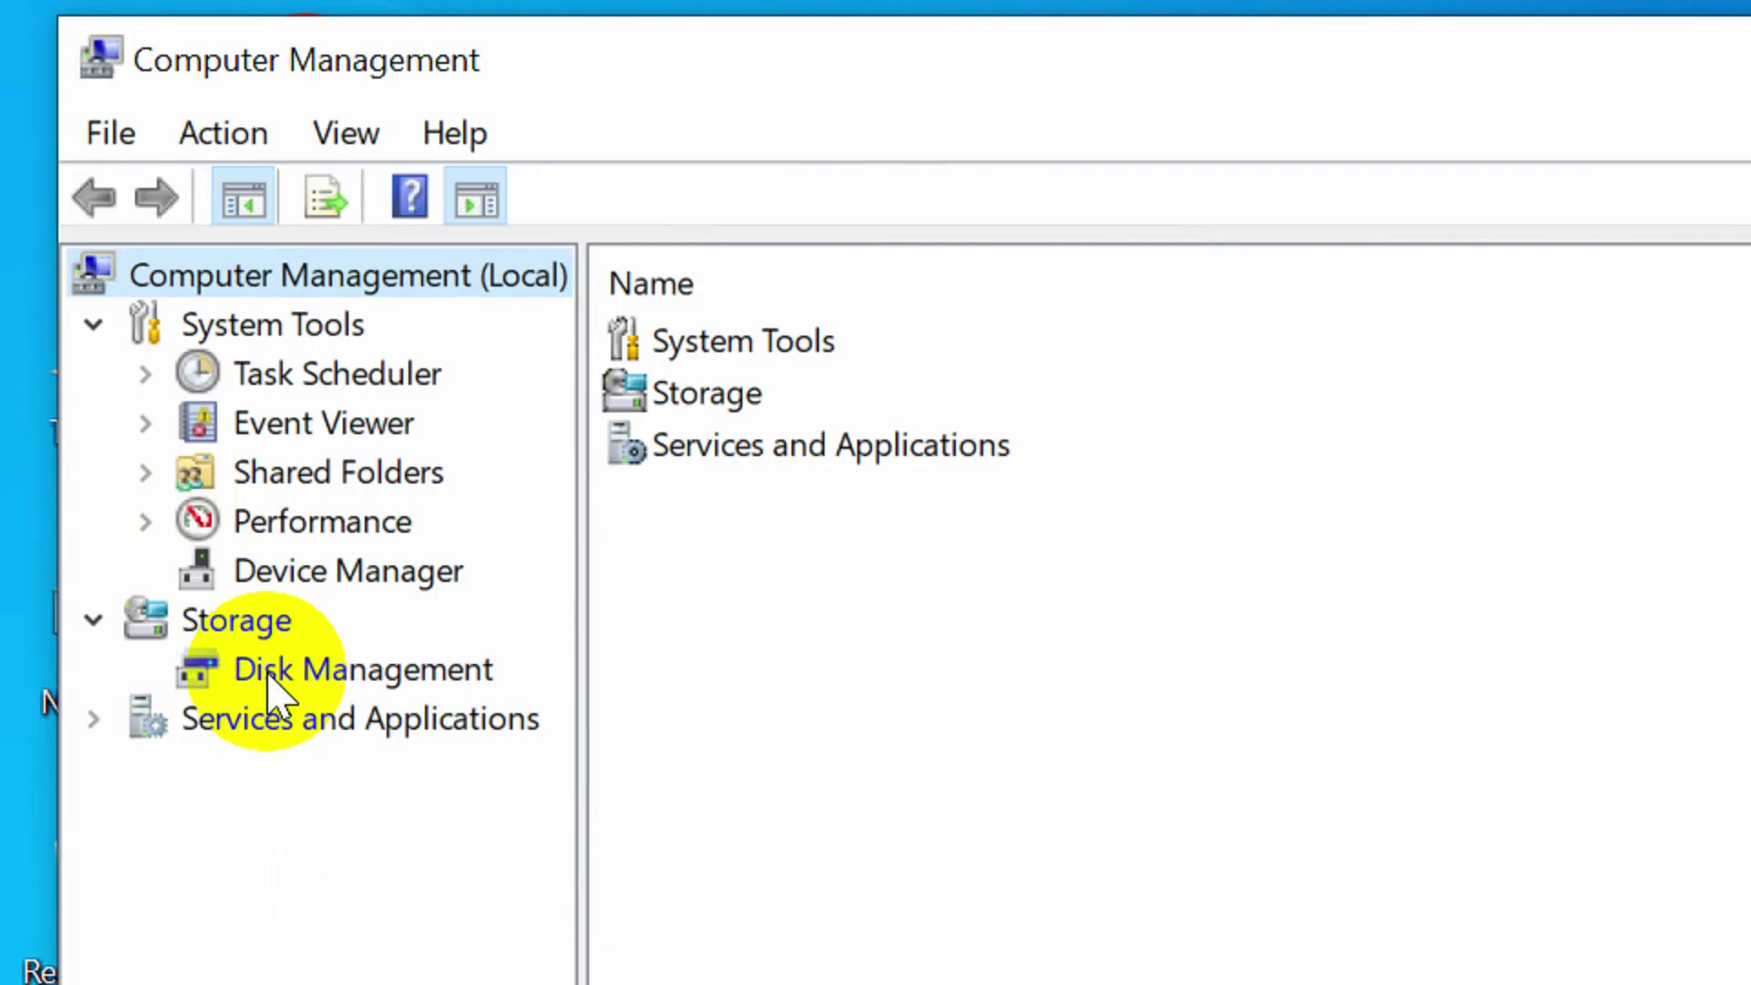
click(273, 673)
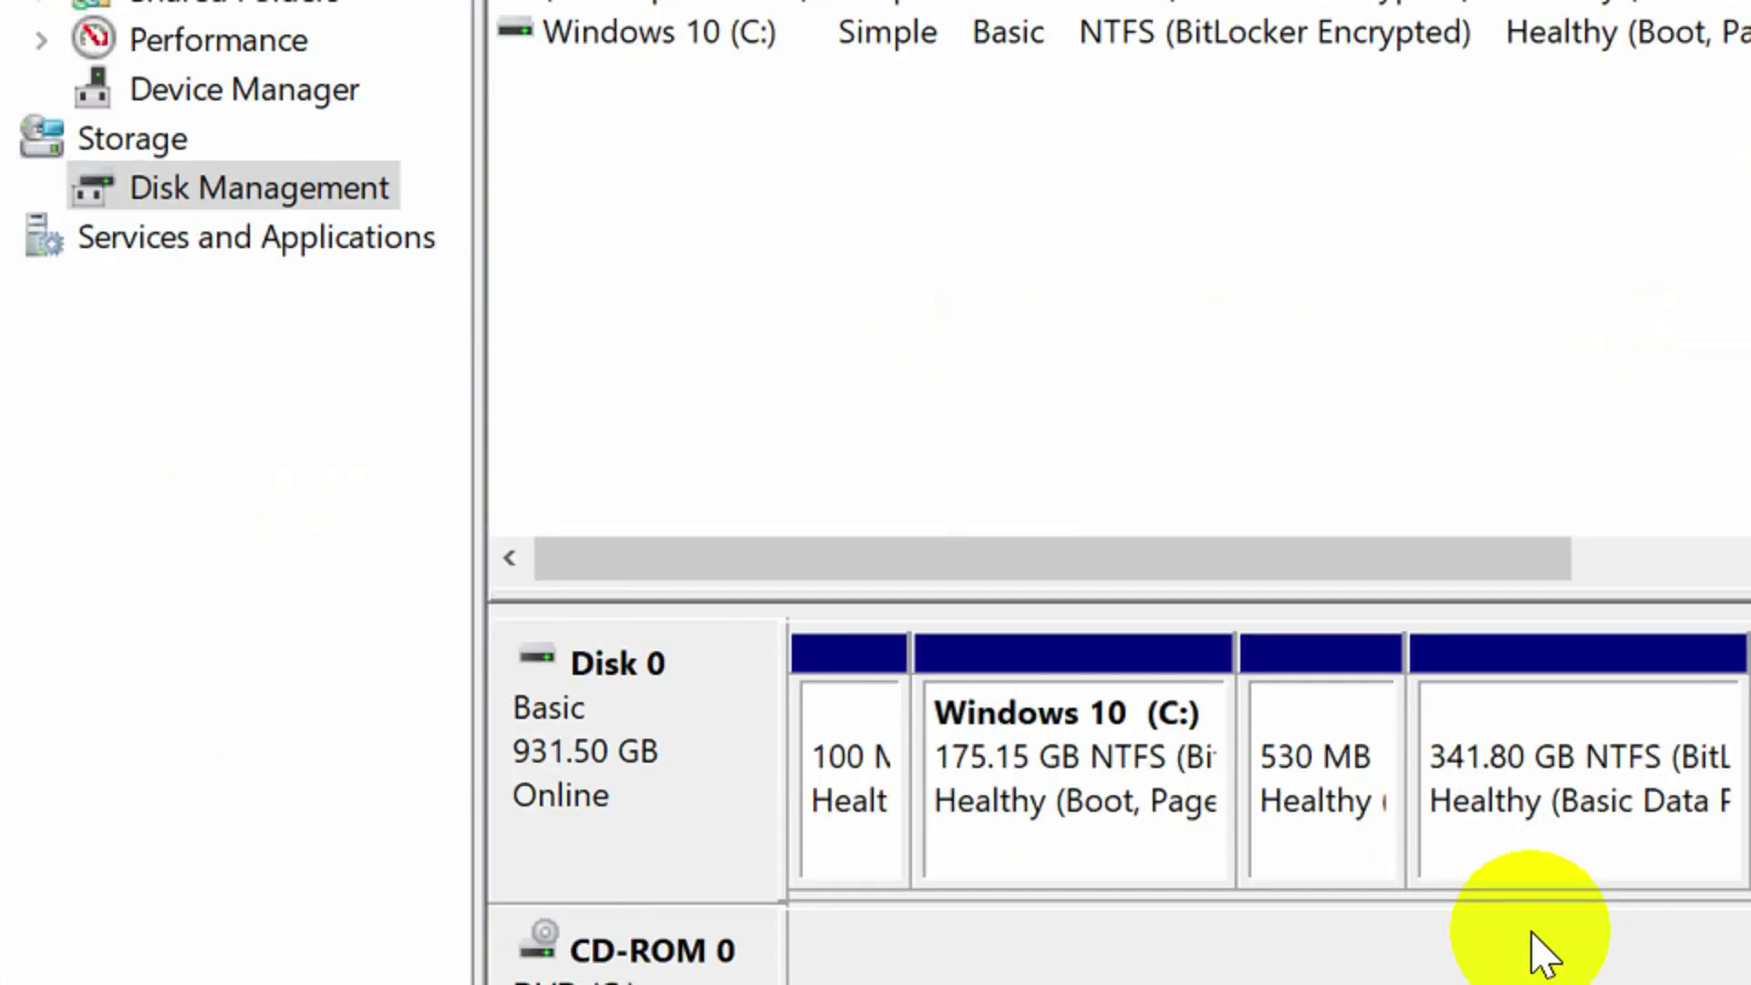
Change the drive letter of the 413.93 GB (E:) partition to D, accept the warning and close Computer Management.
click(1475, 686)
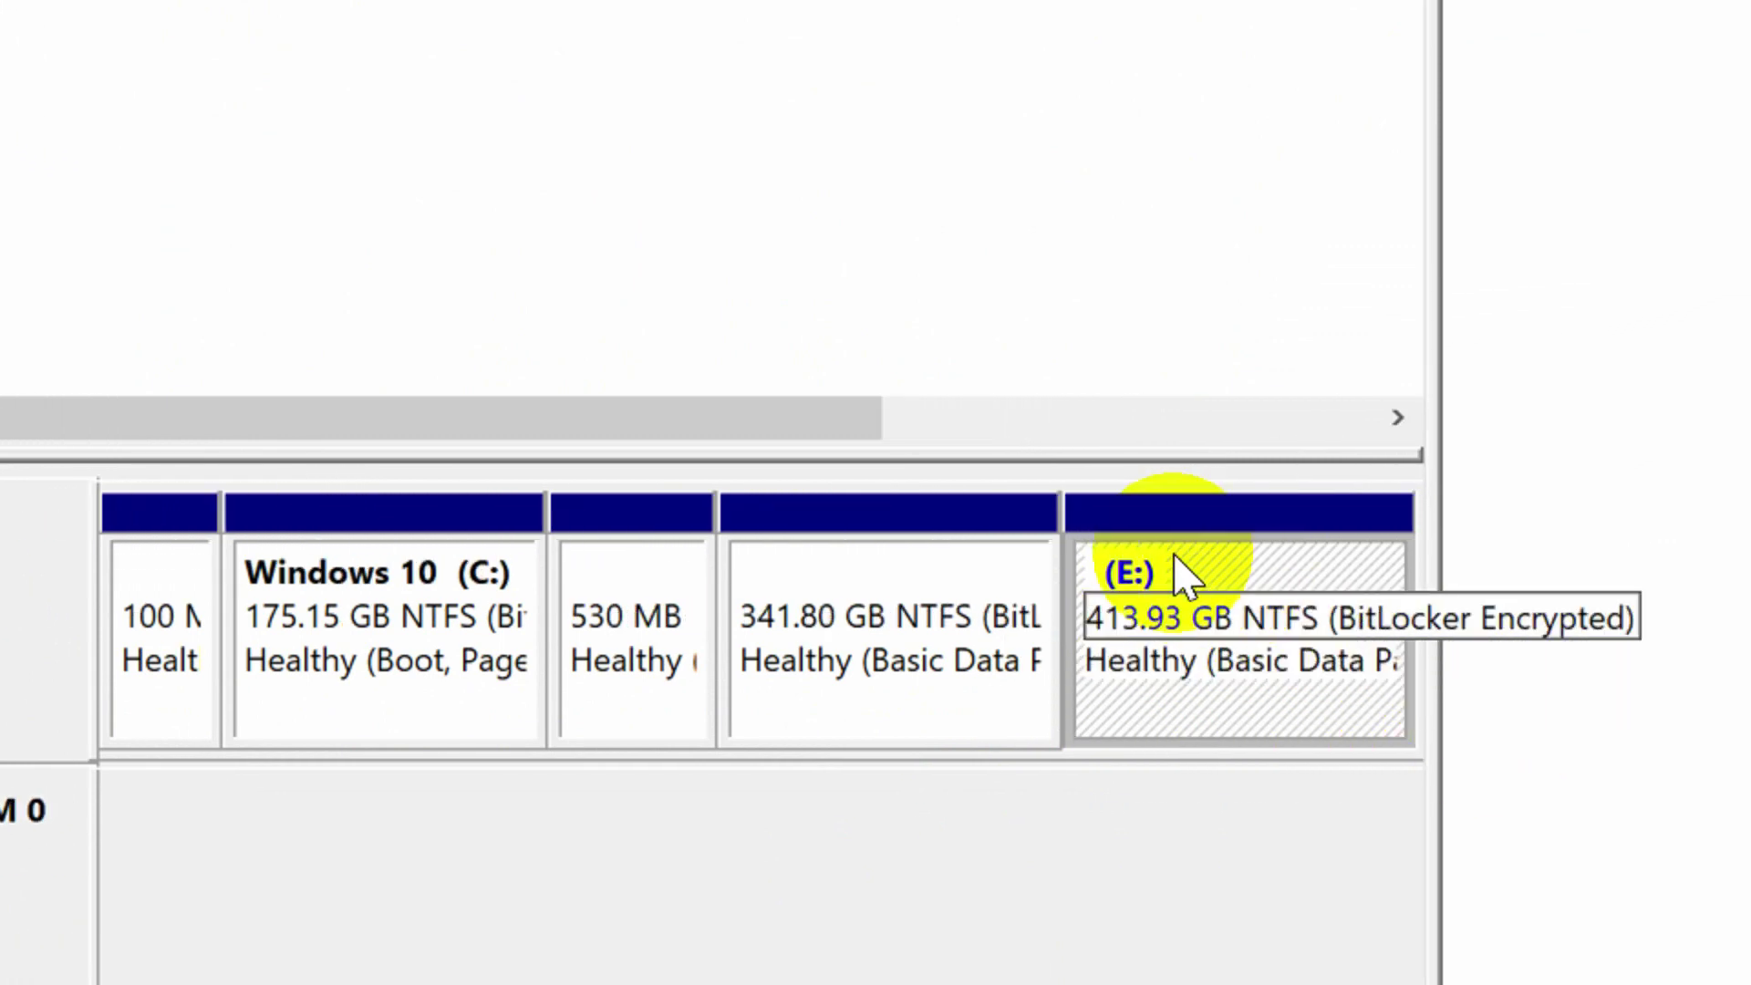
right_click(1181, 574)
click(1495, 801)
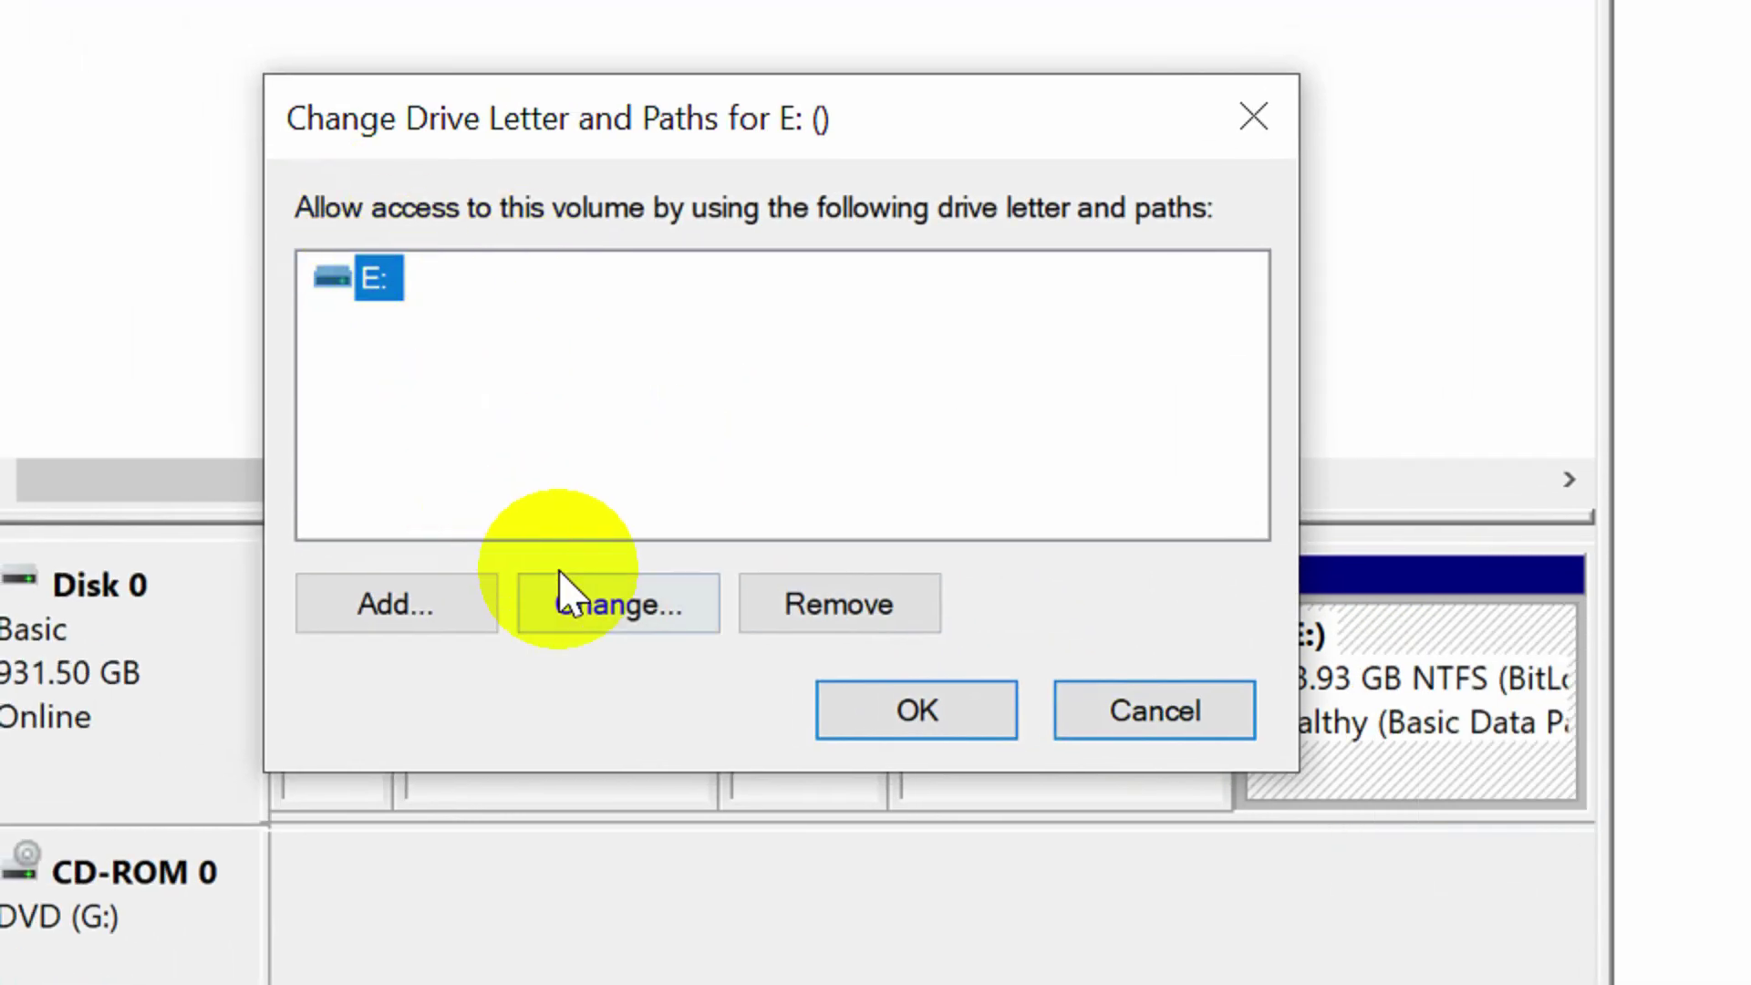
click(354, 514)
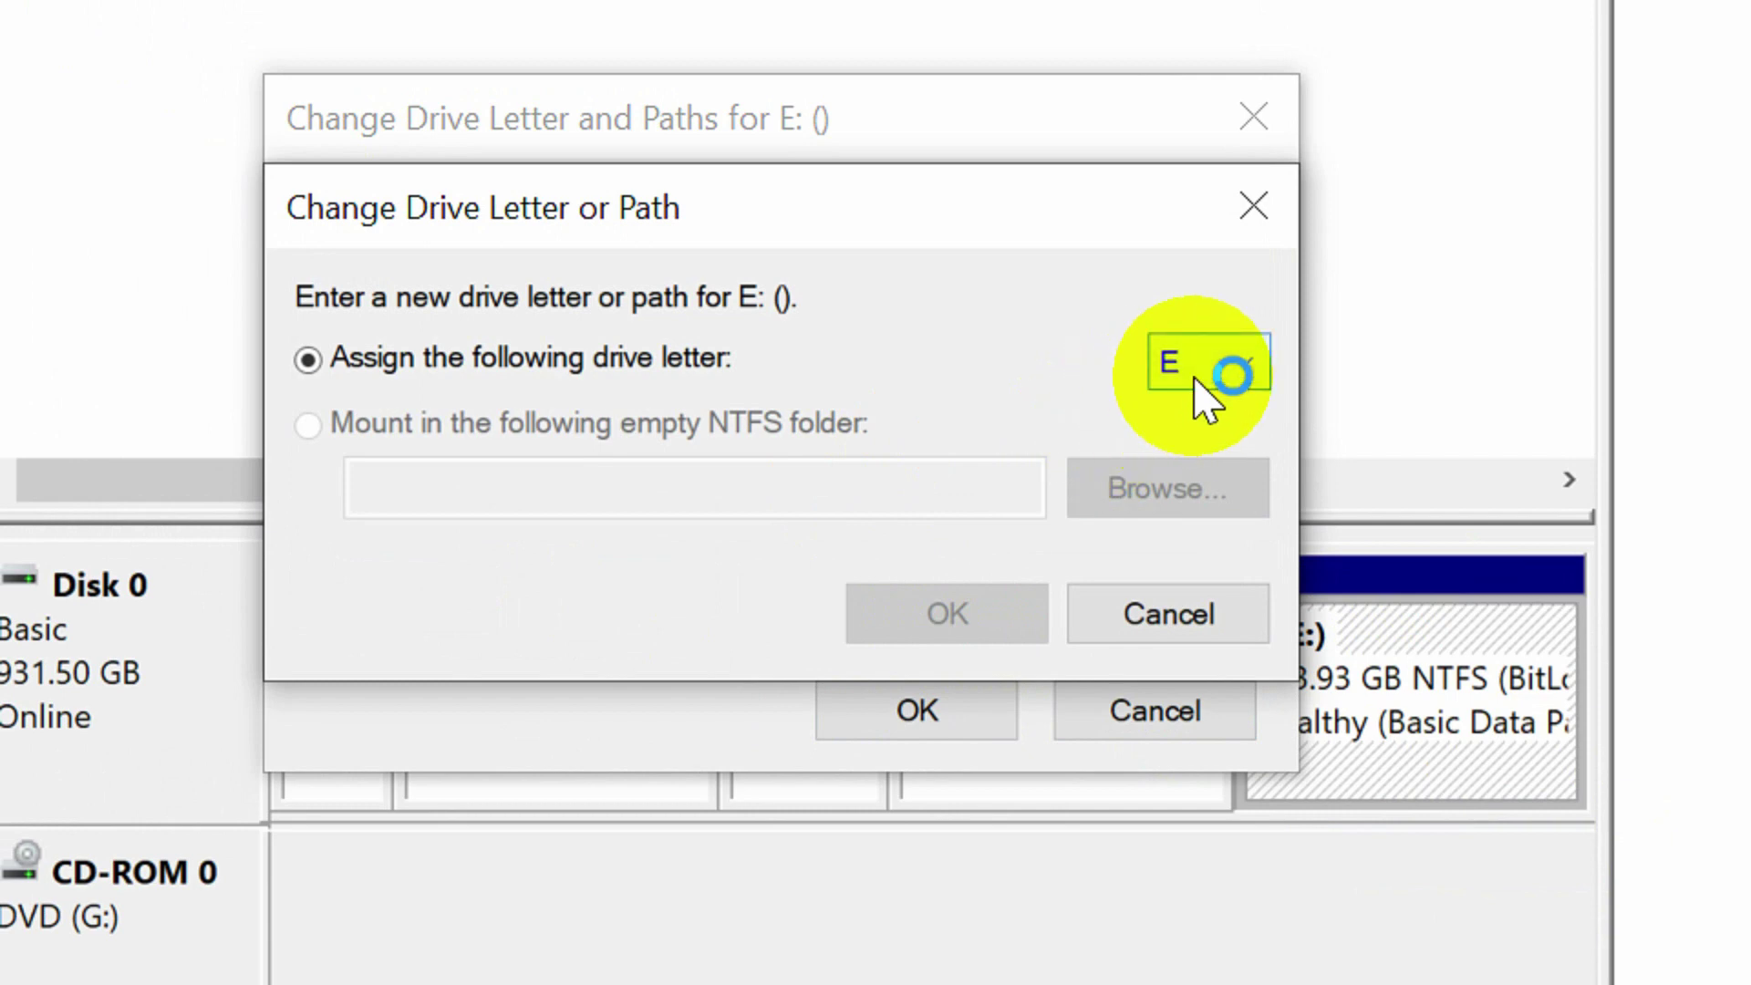
click(1195, 379)
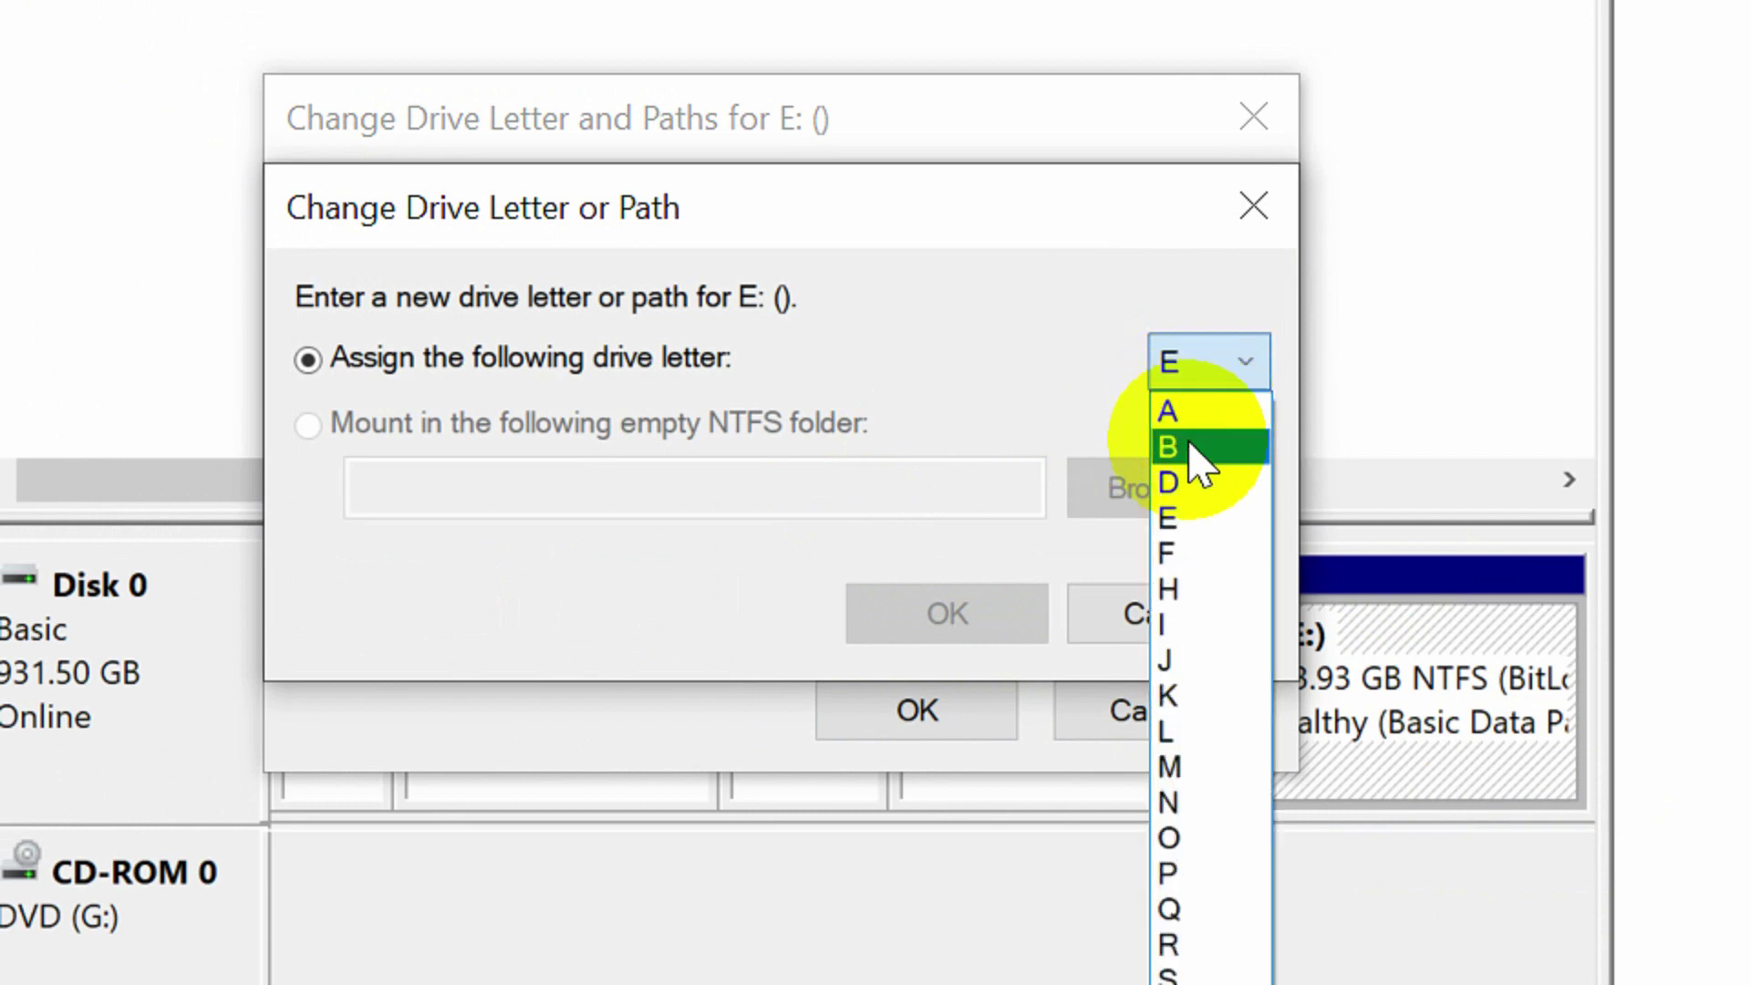
click(1190, 481)
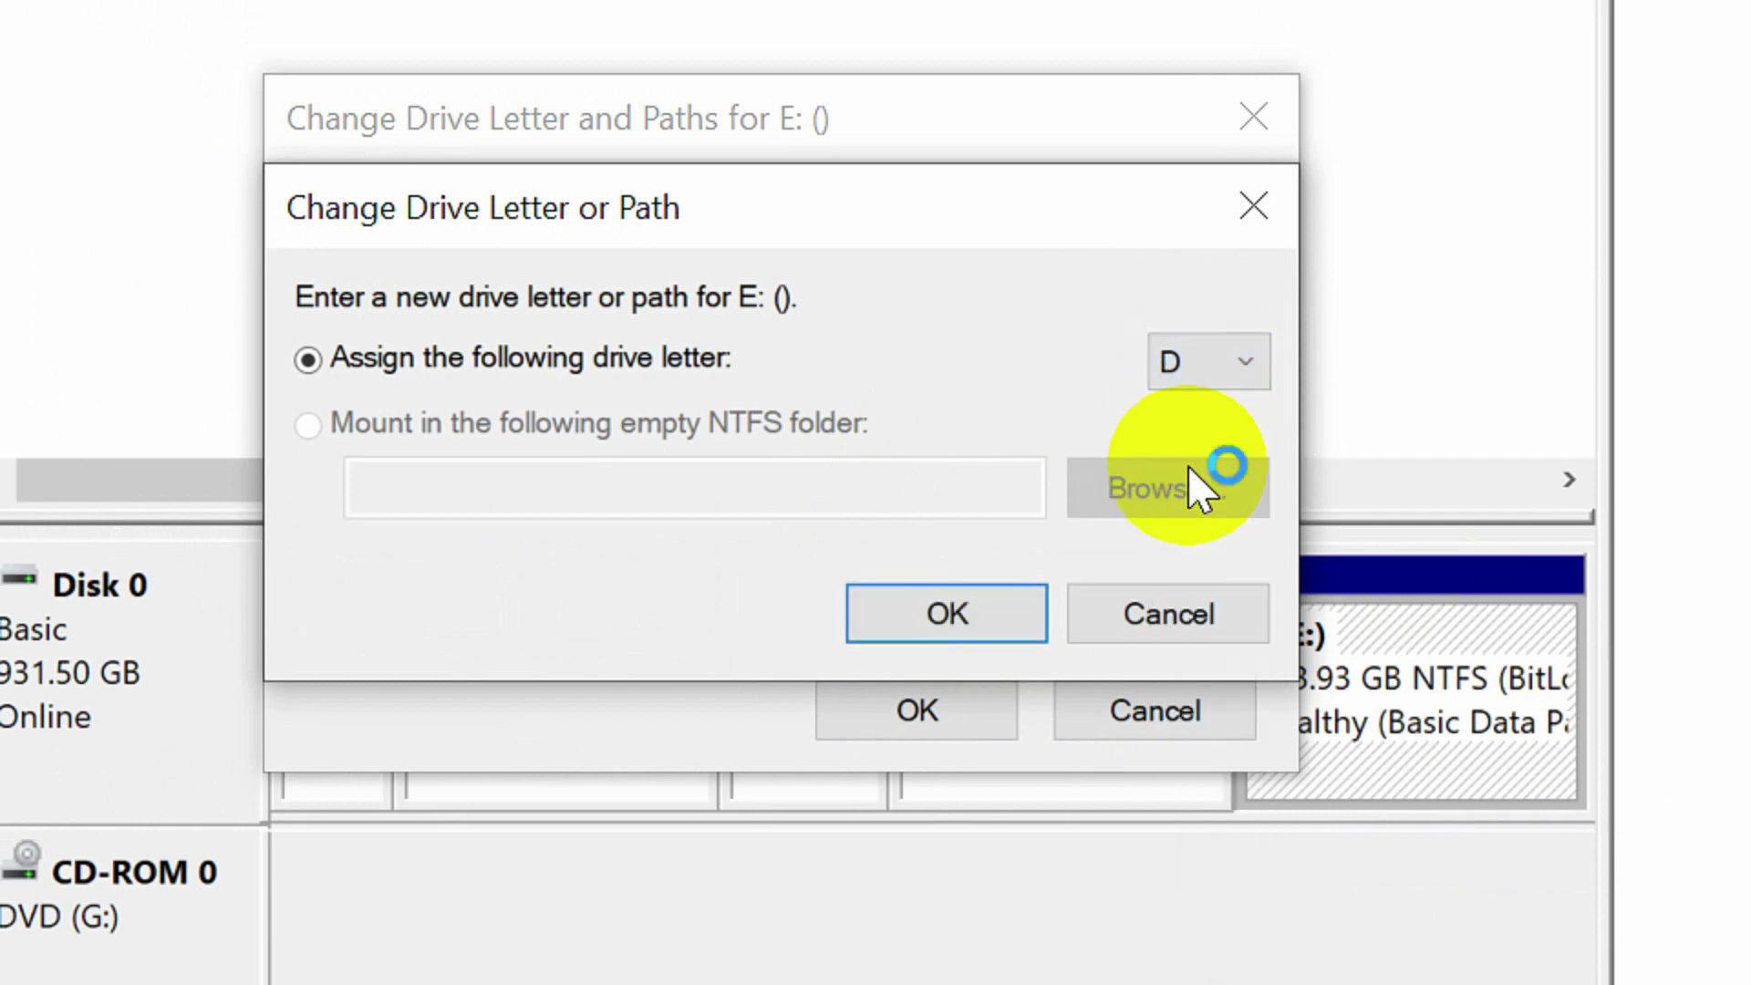
click(953, 616)
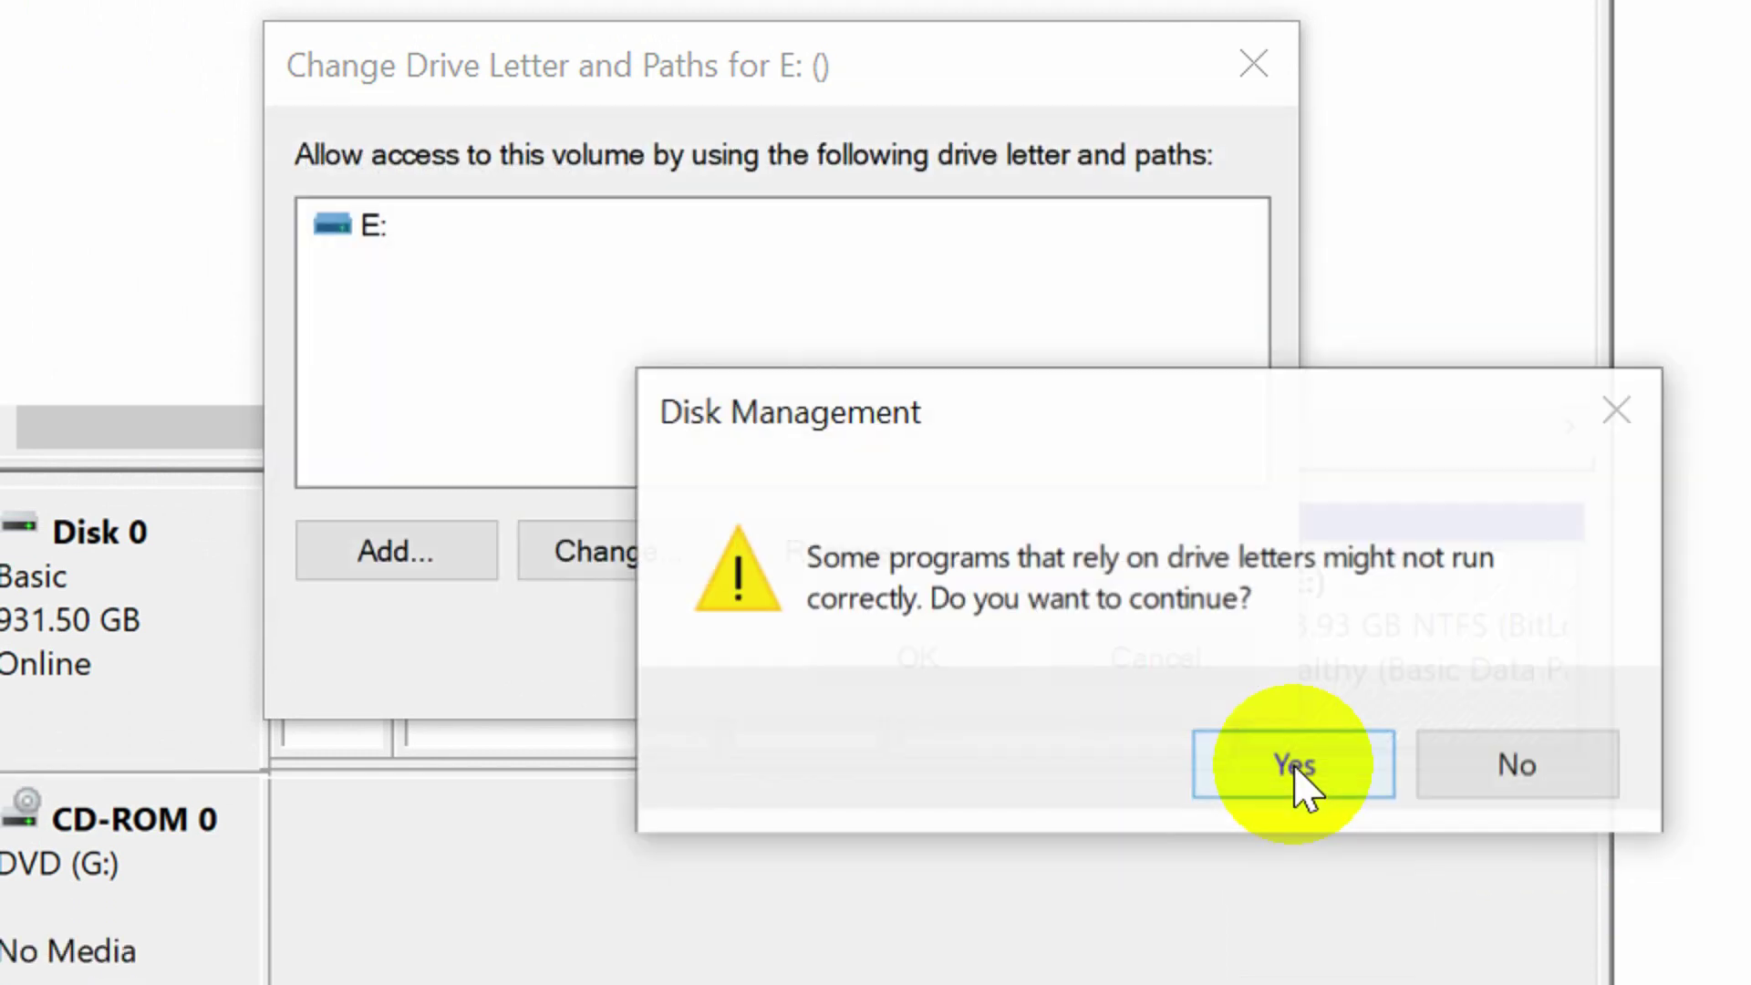
click(1296, 743)
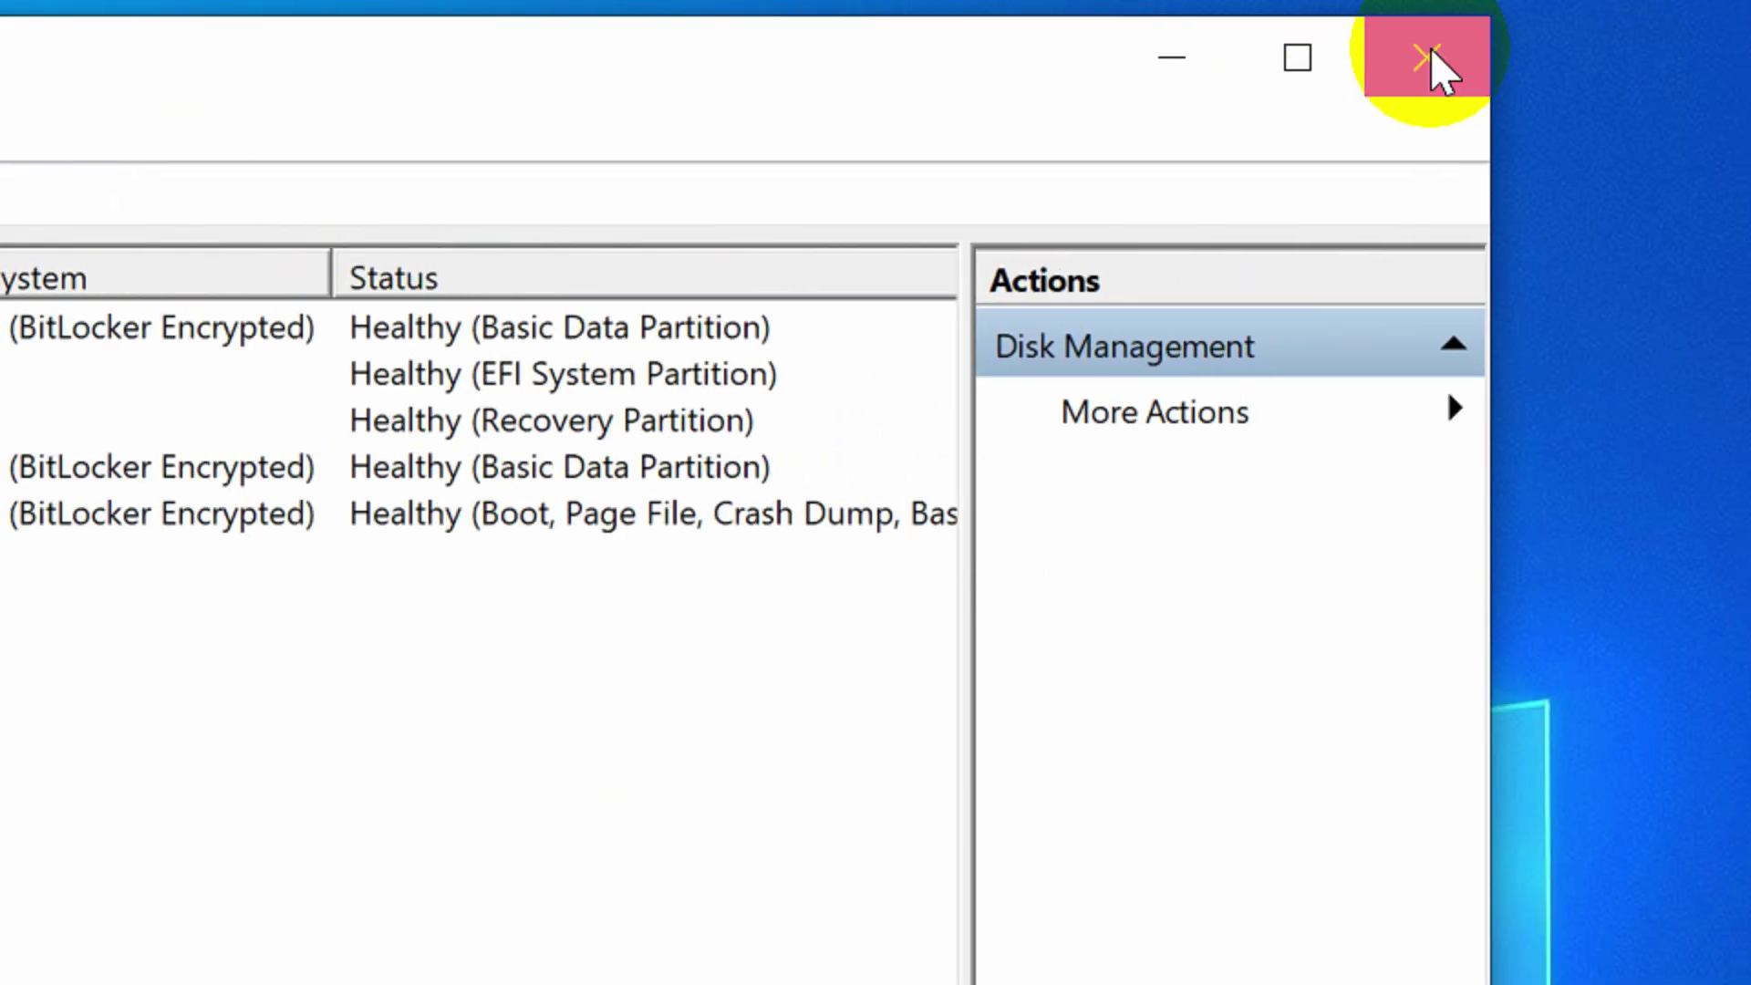
click(1431, 66)
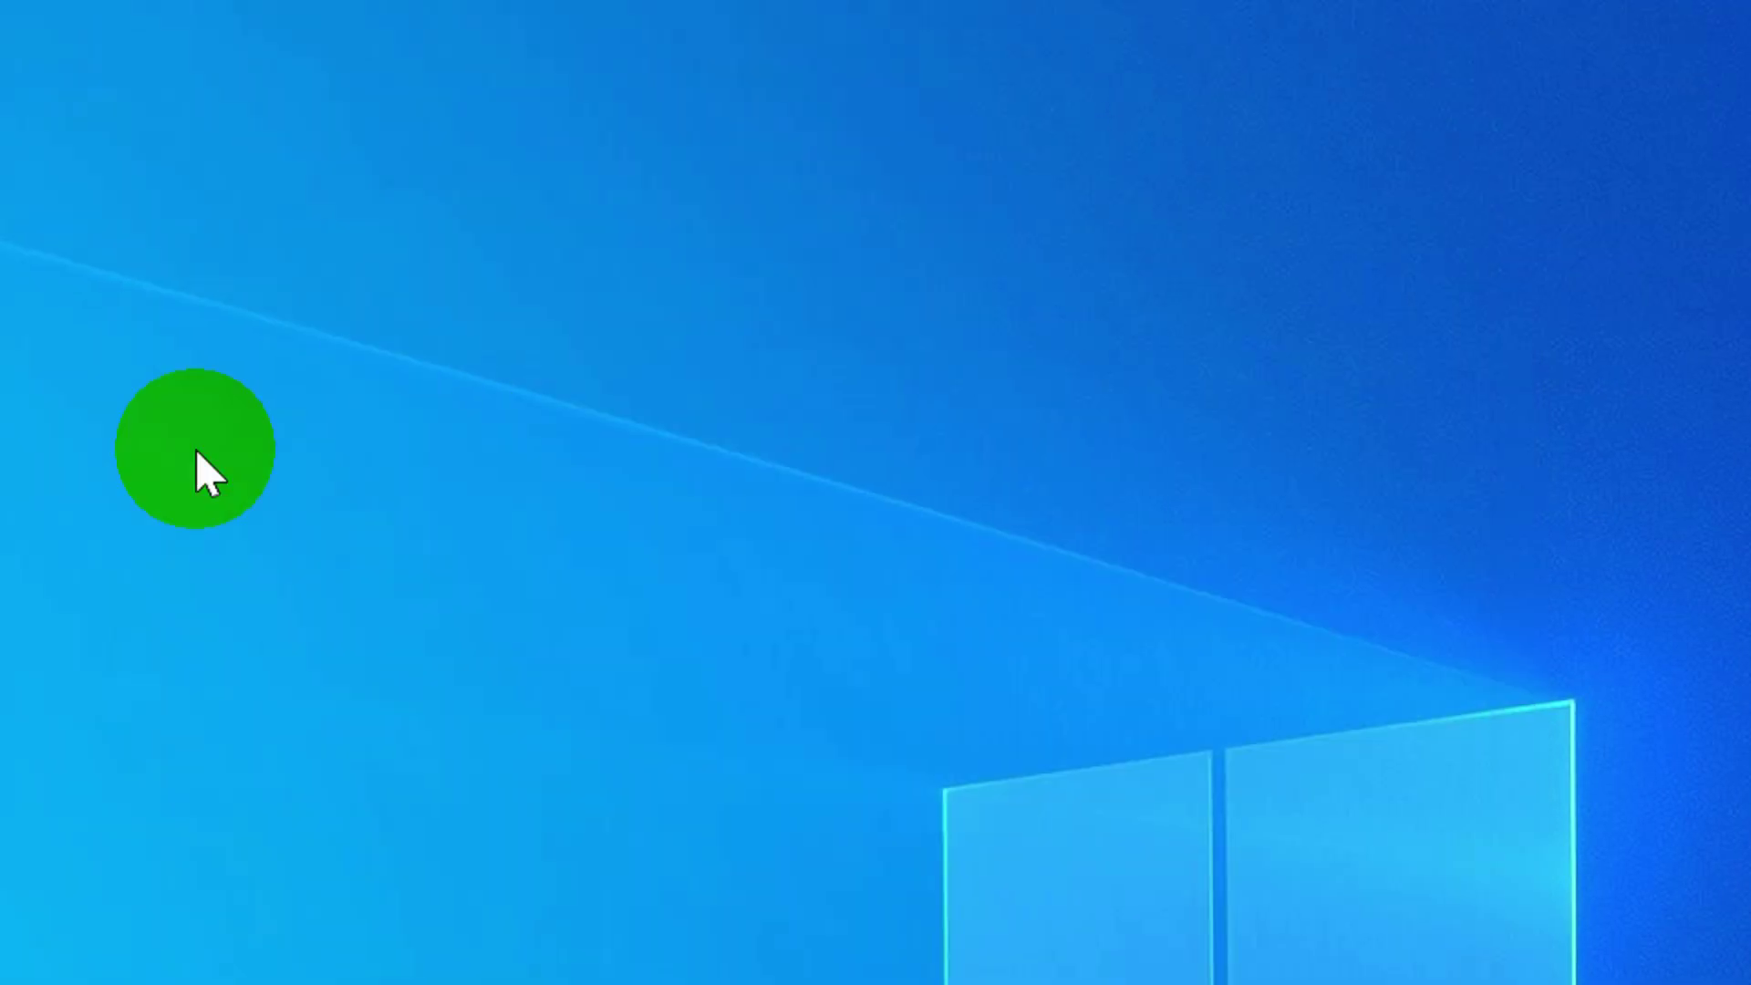
View the drives in This PC to verify the reassigned drive letter, and close the window.
double_click(66, 206)
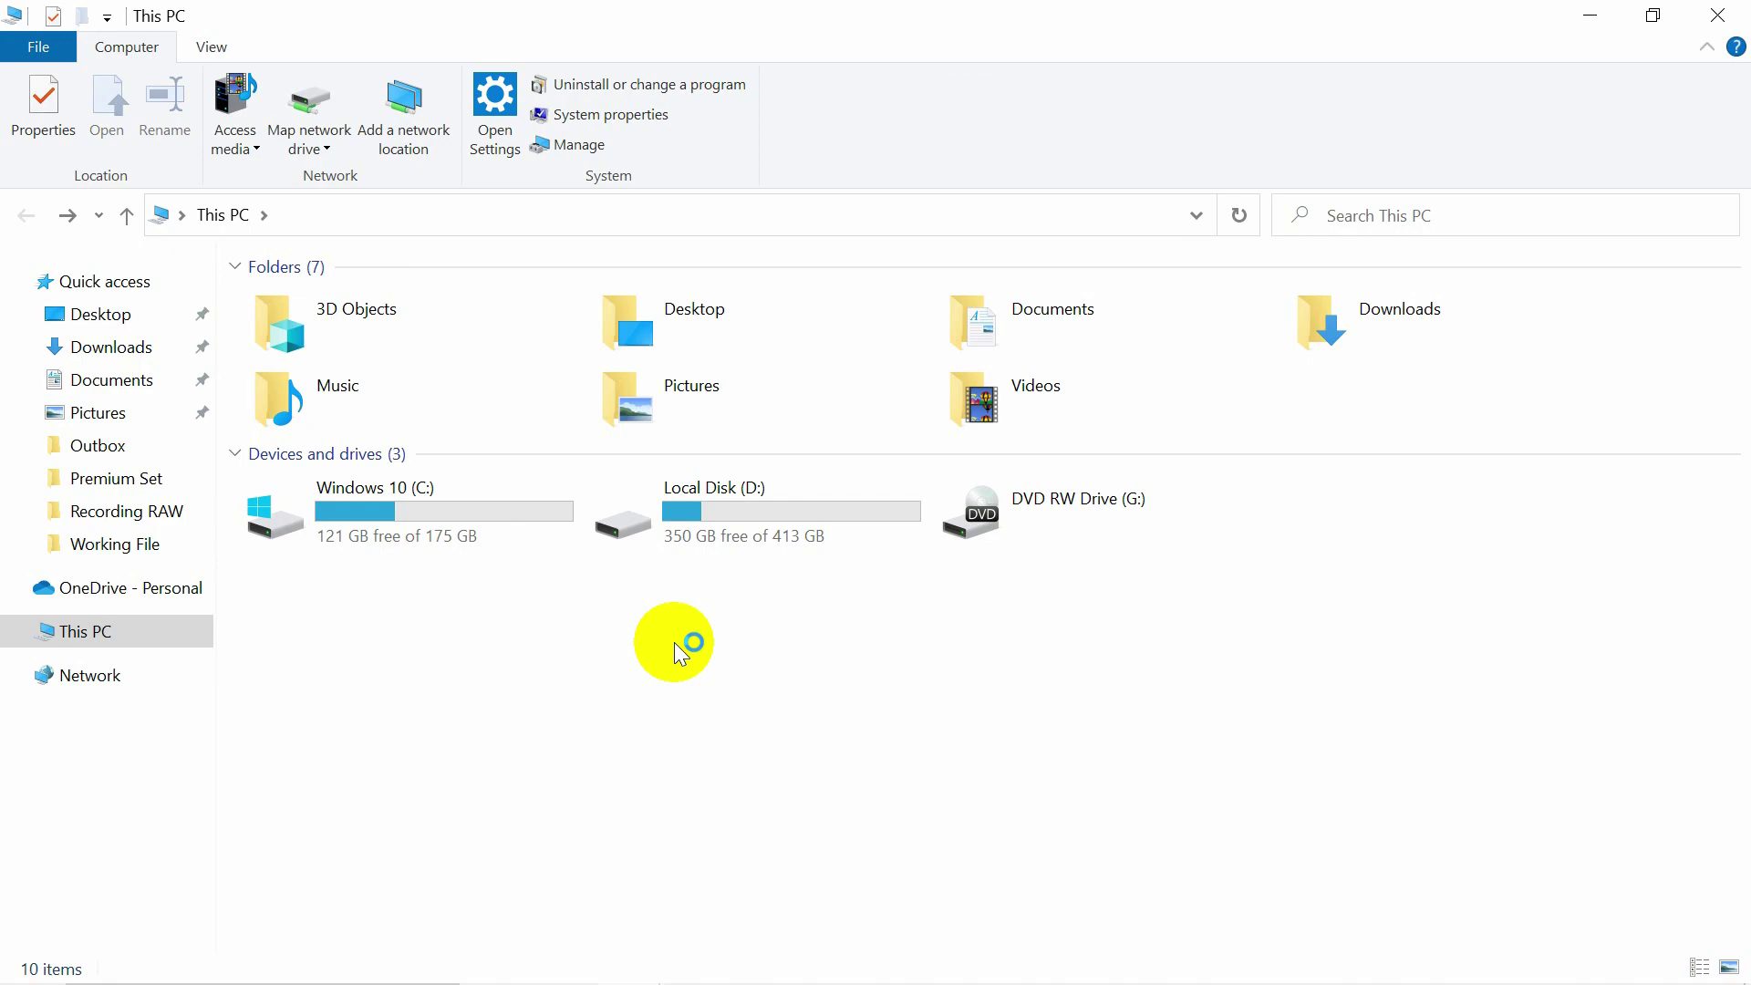
click(1717, 15)
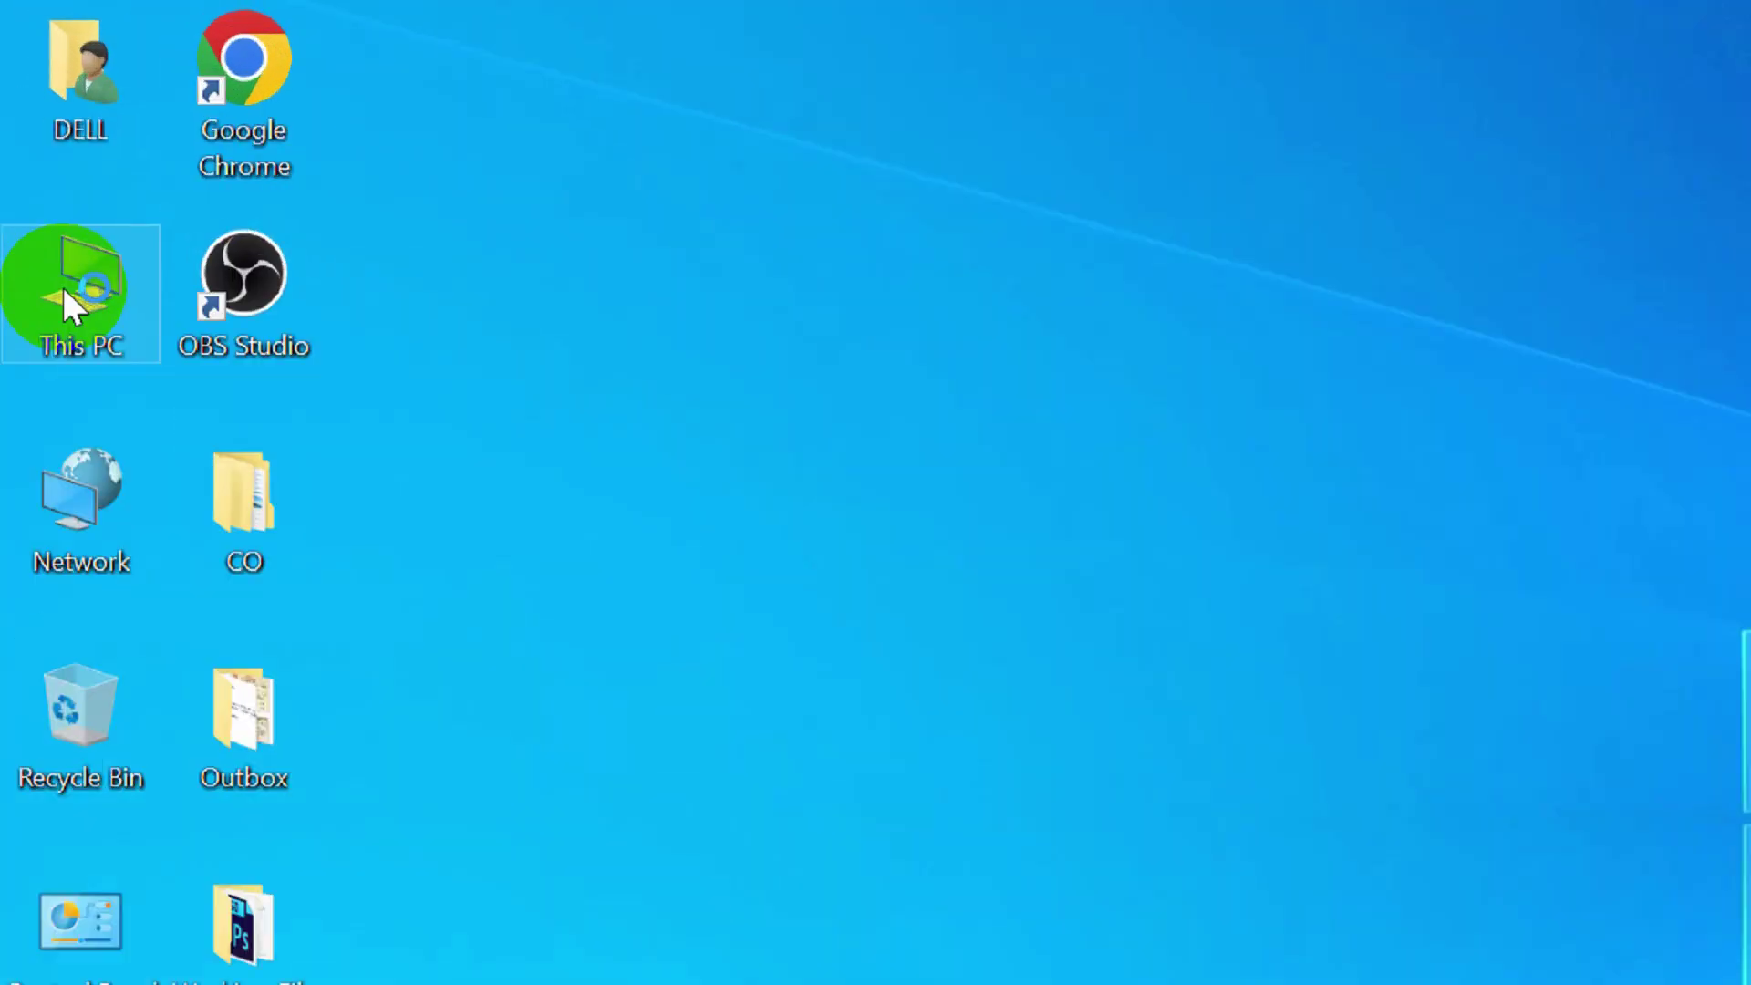
Open Computer Management for This PC and display the disk partitions in Disk Management.
right_click(41, 183)
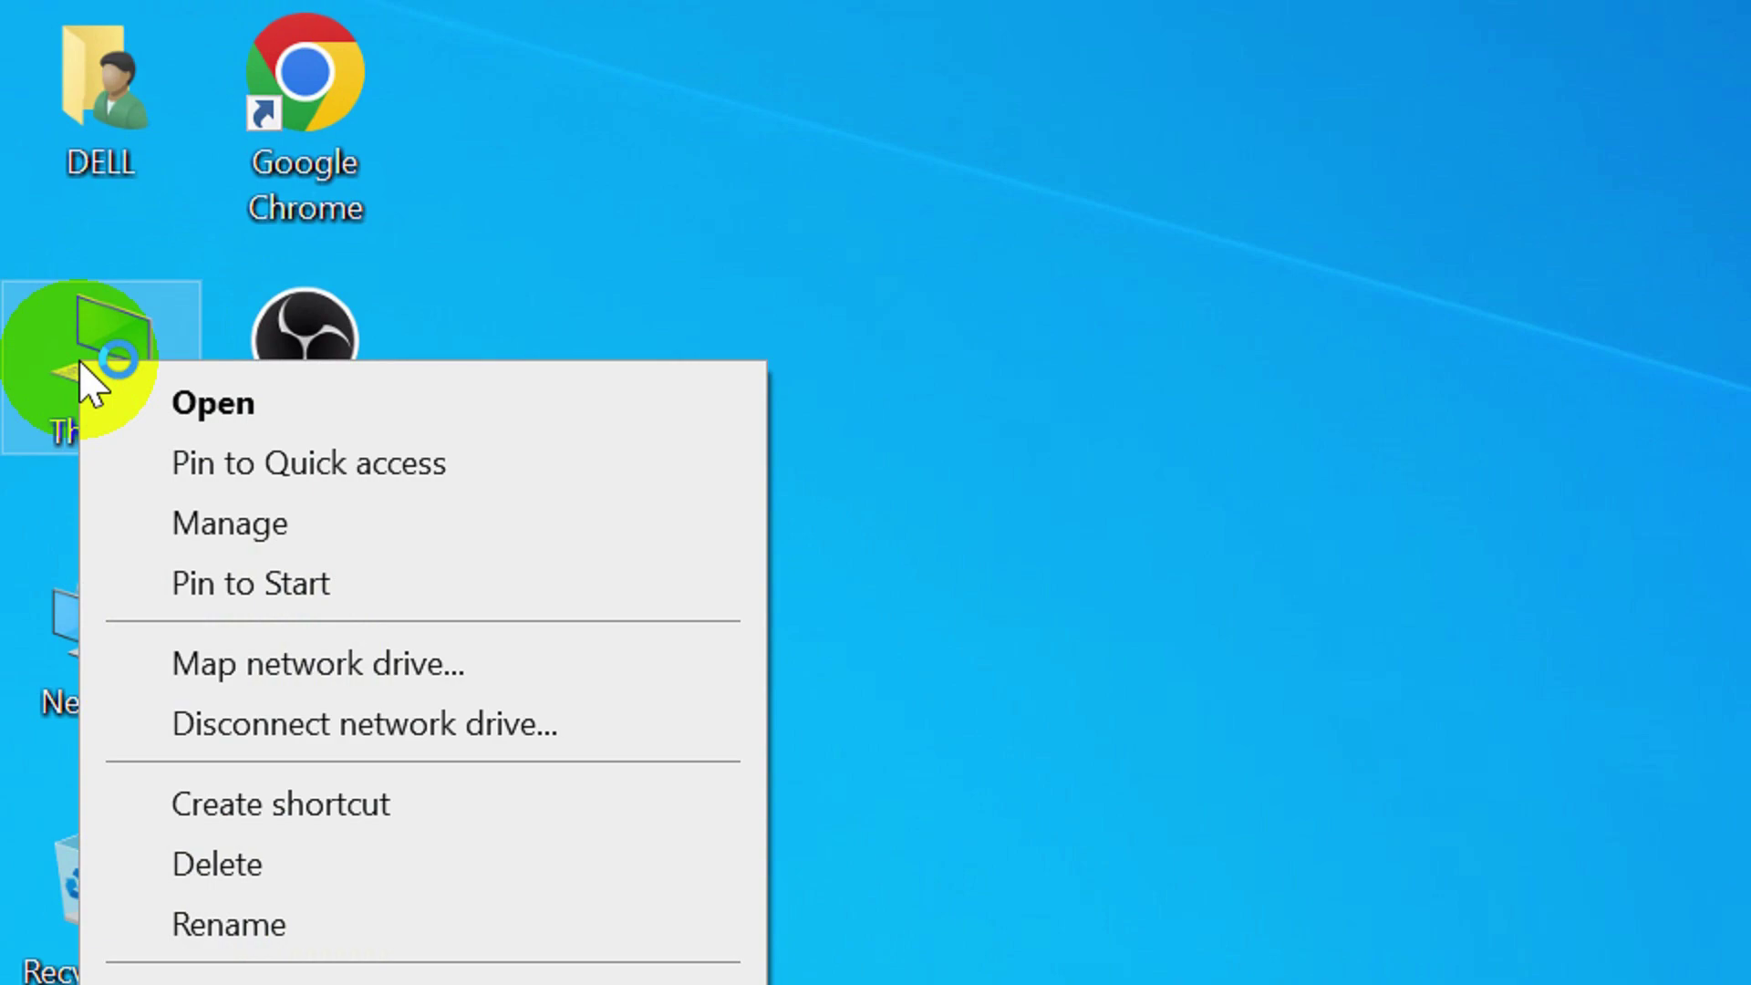
click(222, 534)
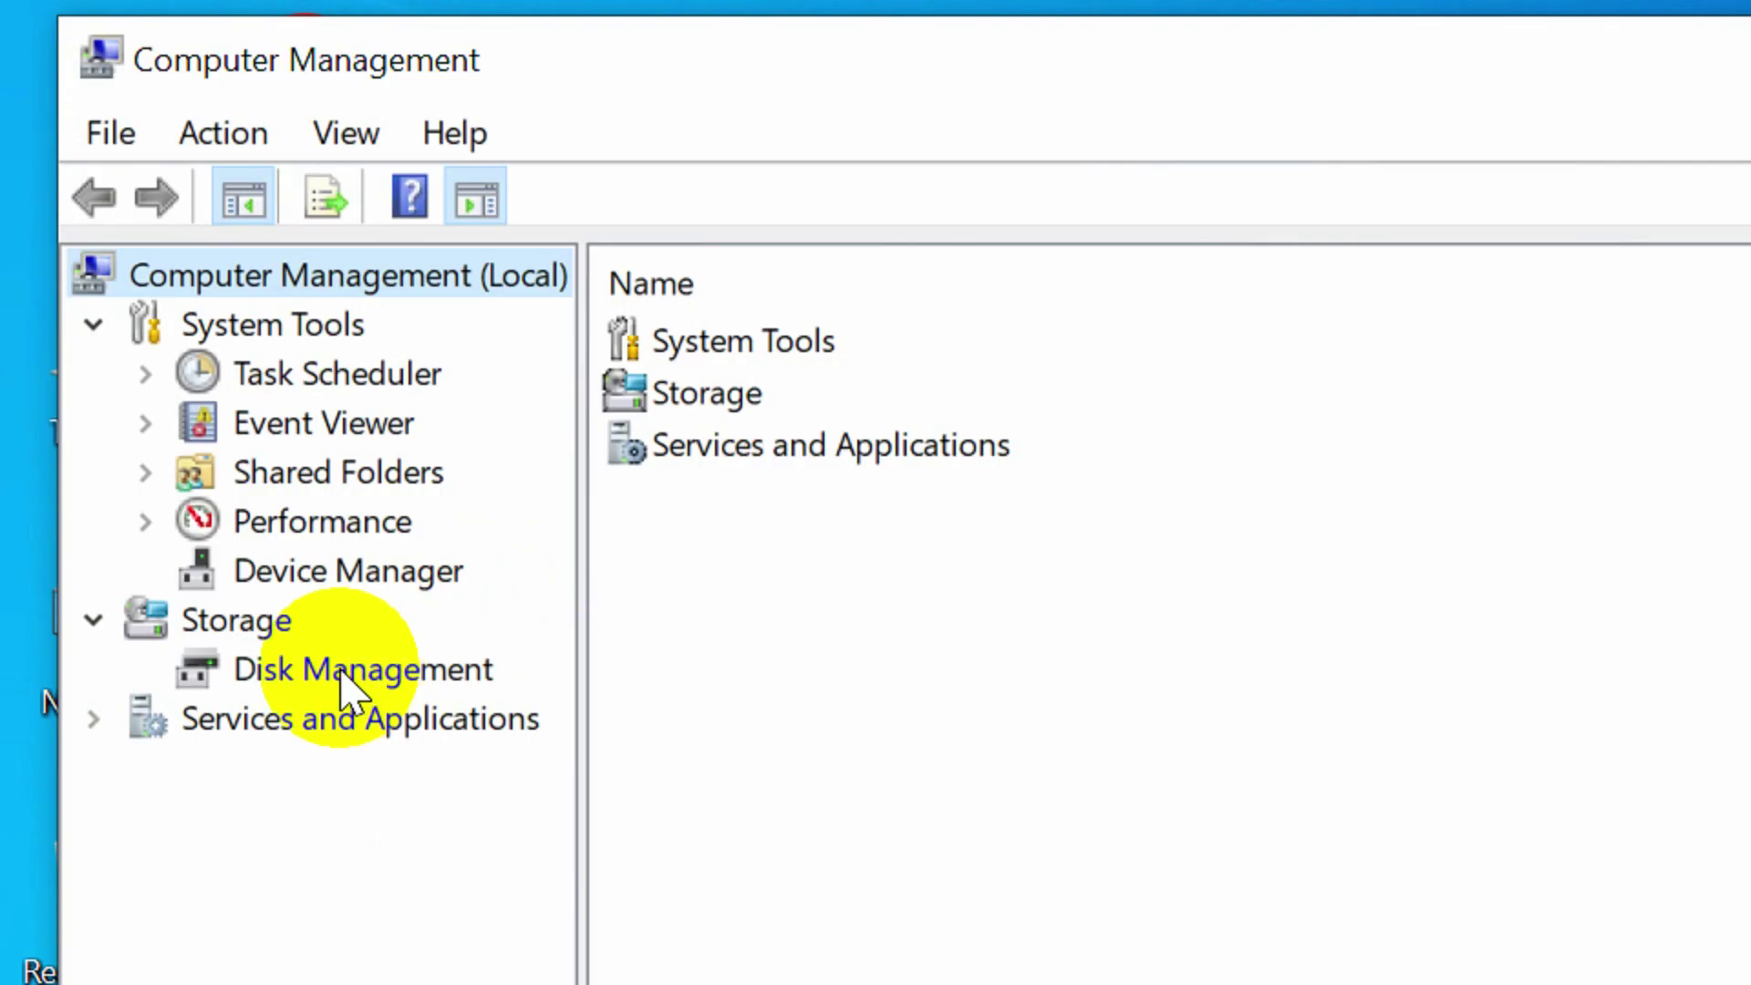
click(345, 679)
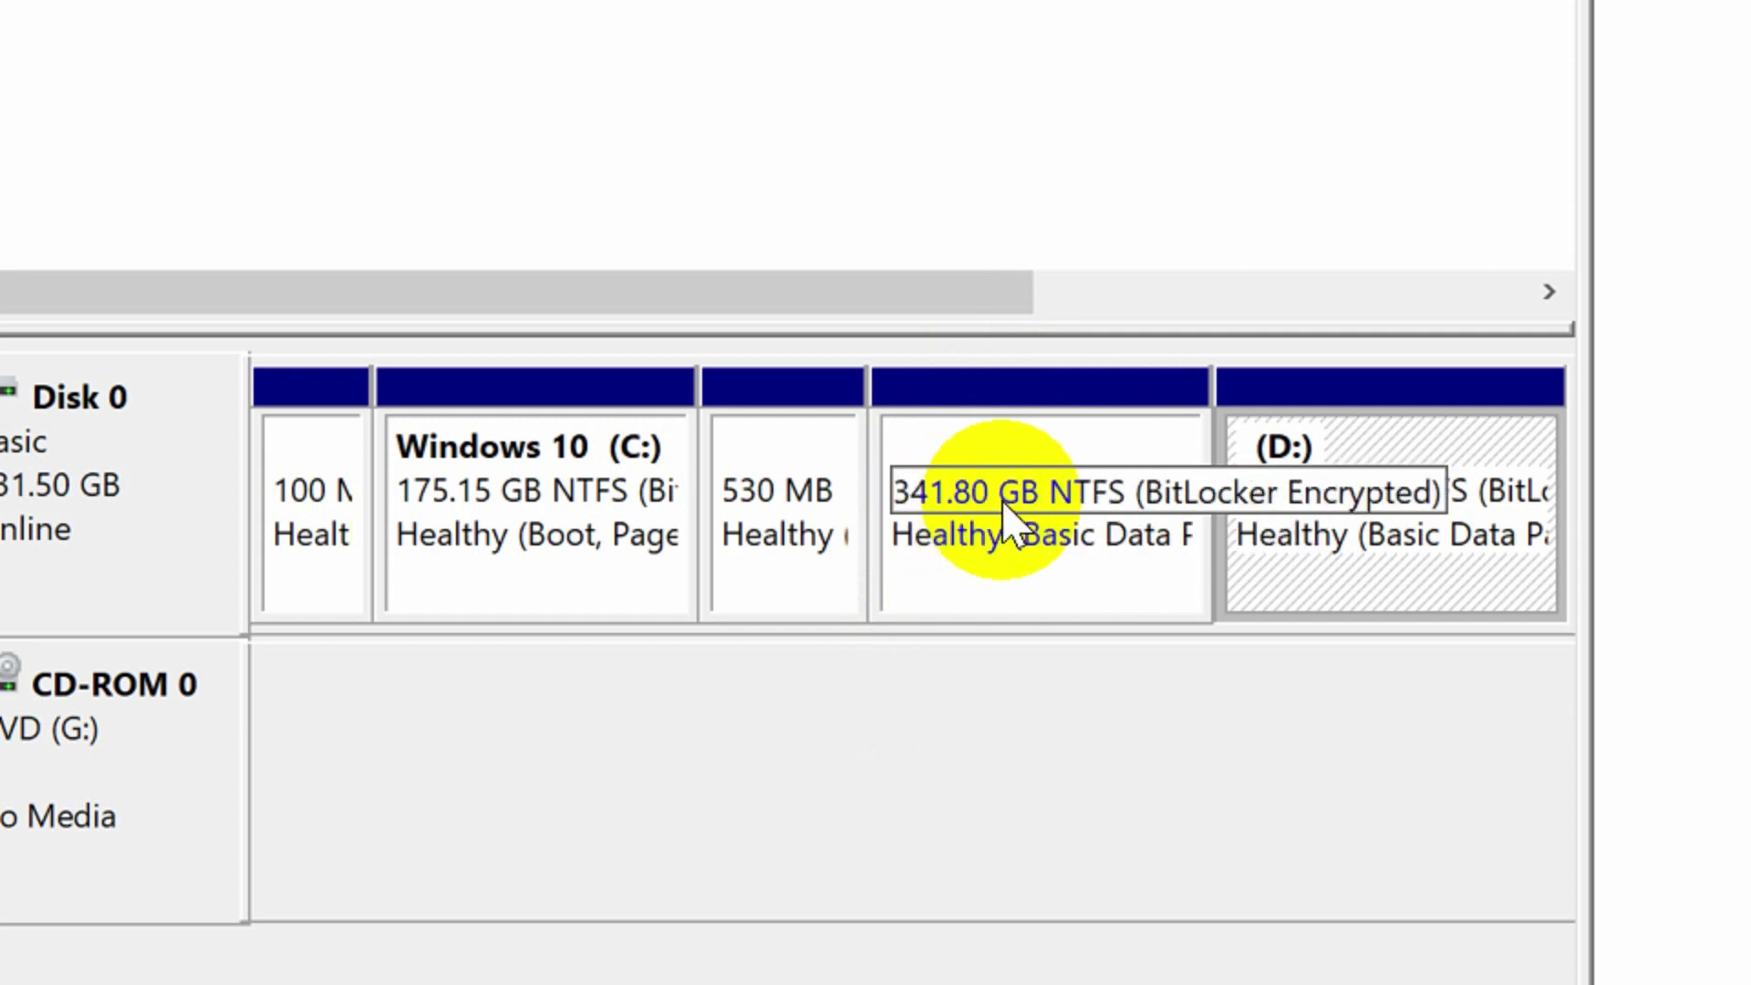
Assign drive letter E to the hidden 341.80 GB NTFS partition on Disk 0 and close Computer Management.
click(1003, 456)
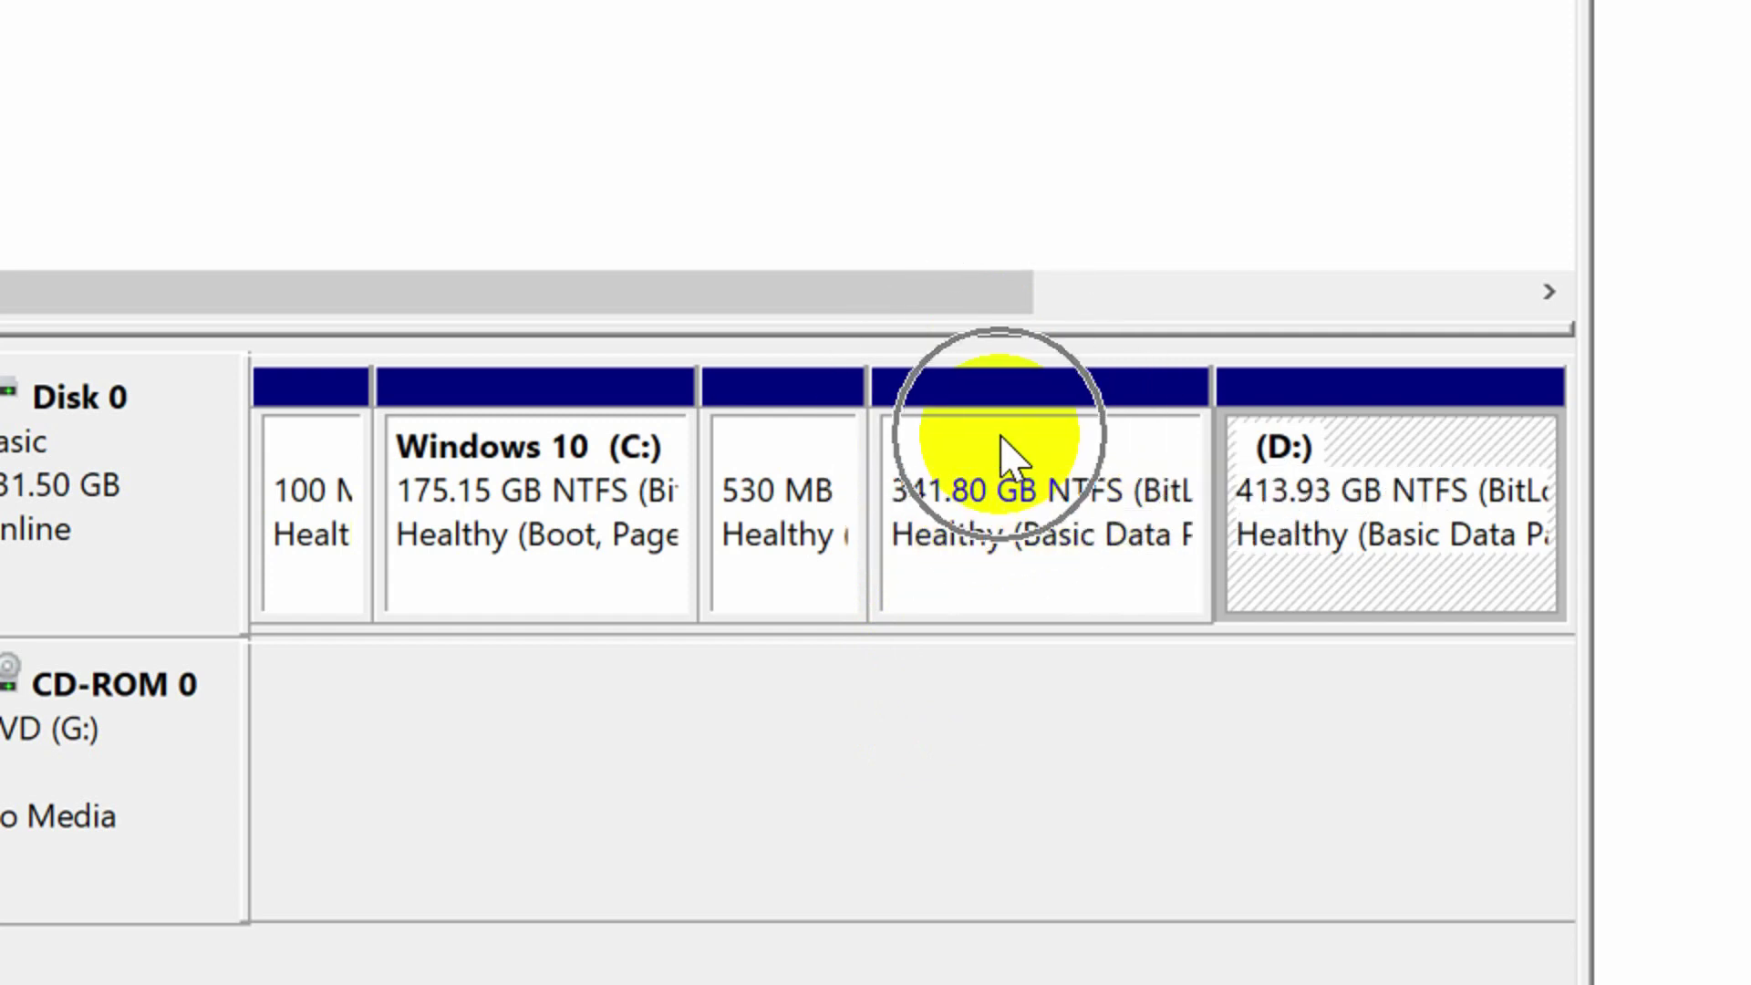
right_click(1012, 456)
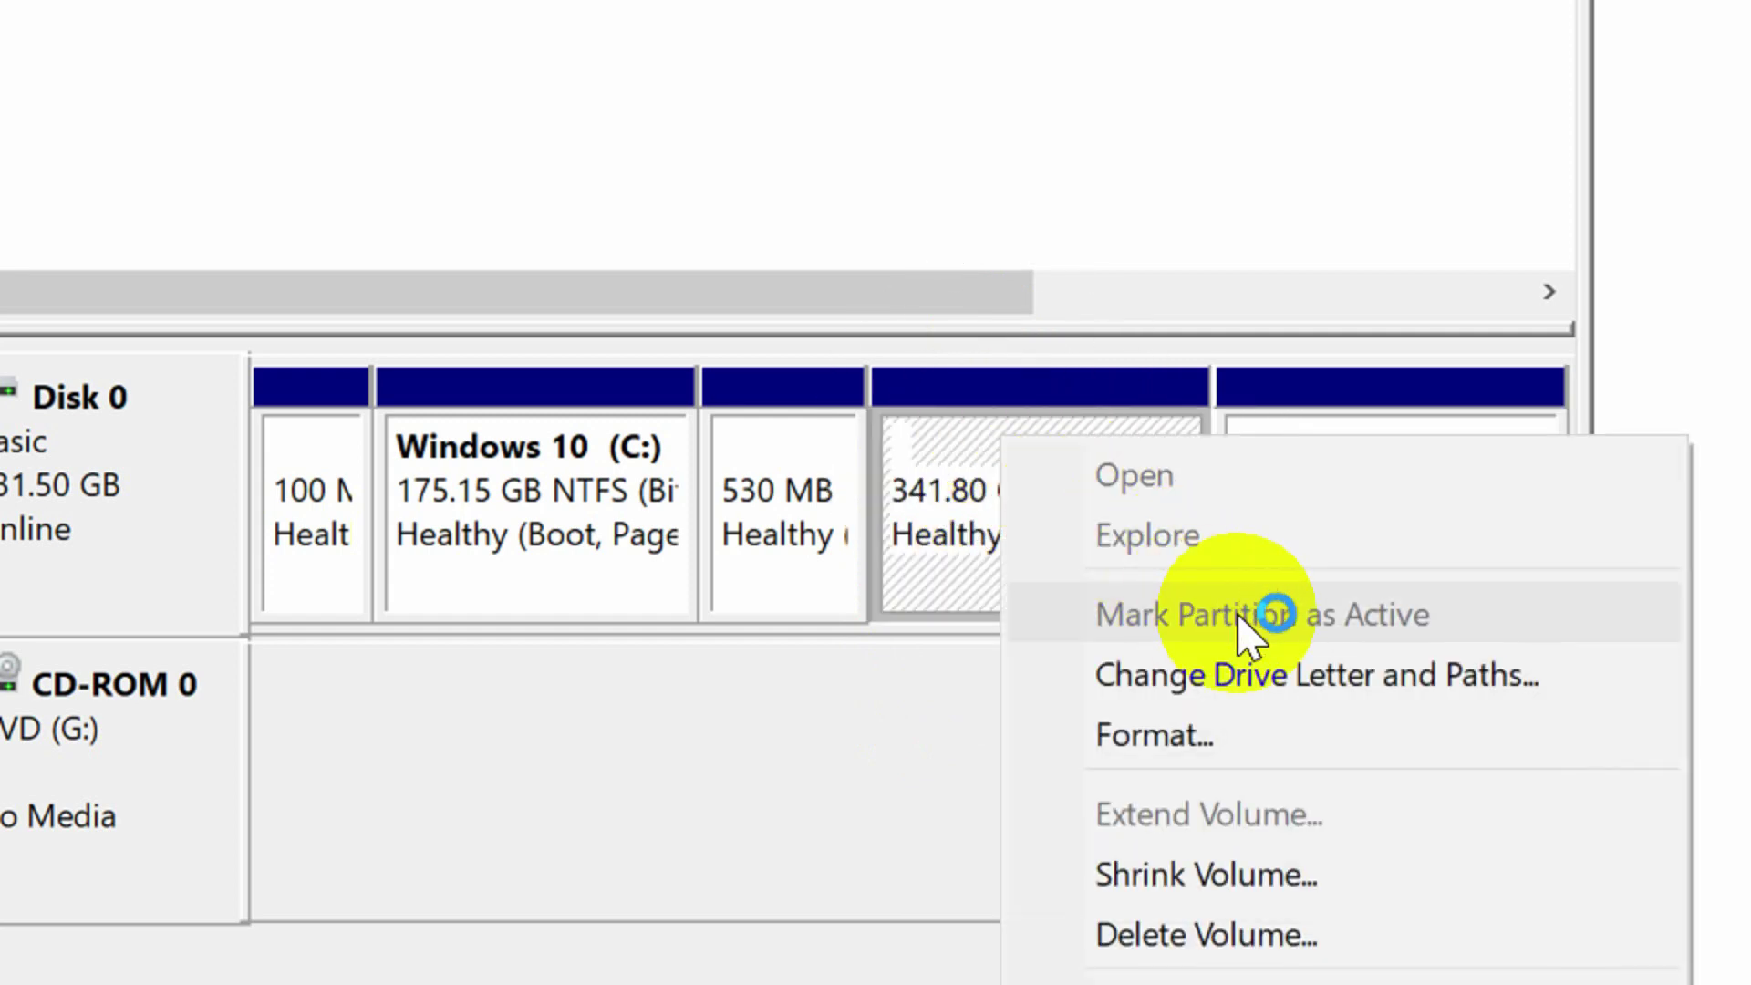
click(1299, 682)
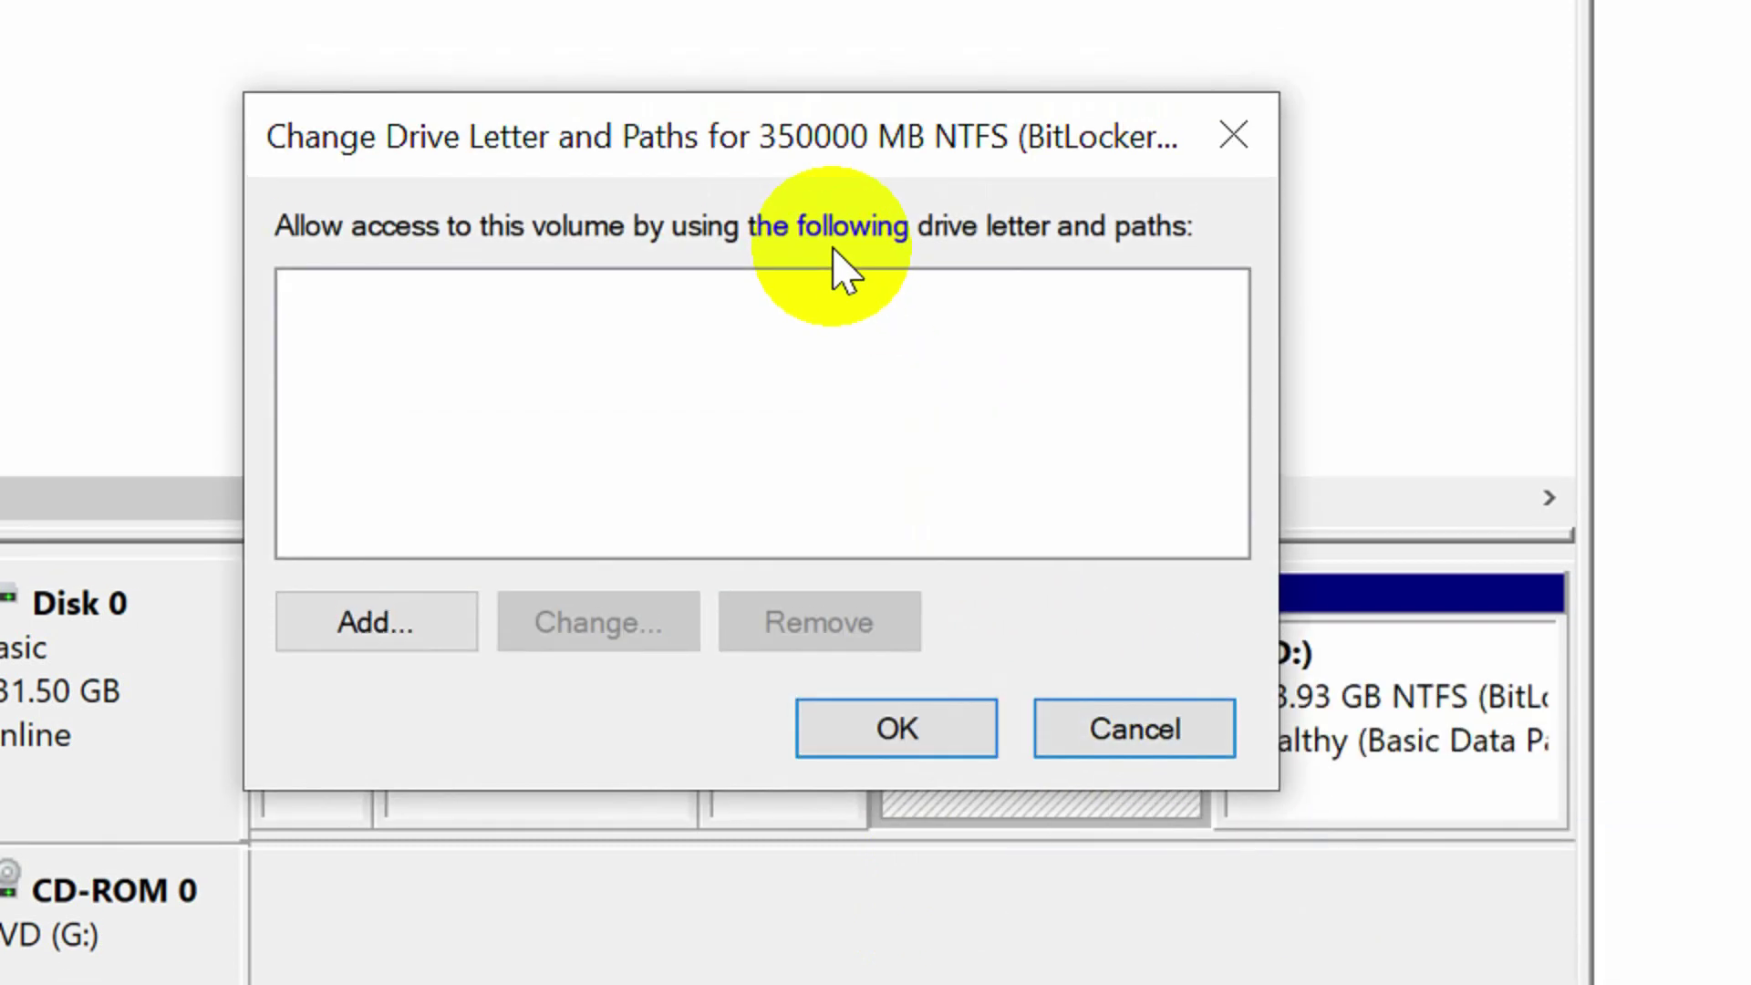
click(398, 638)
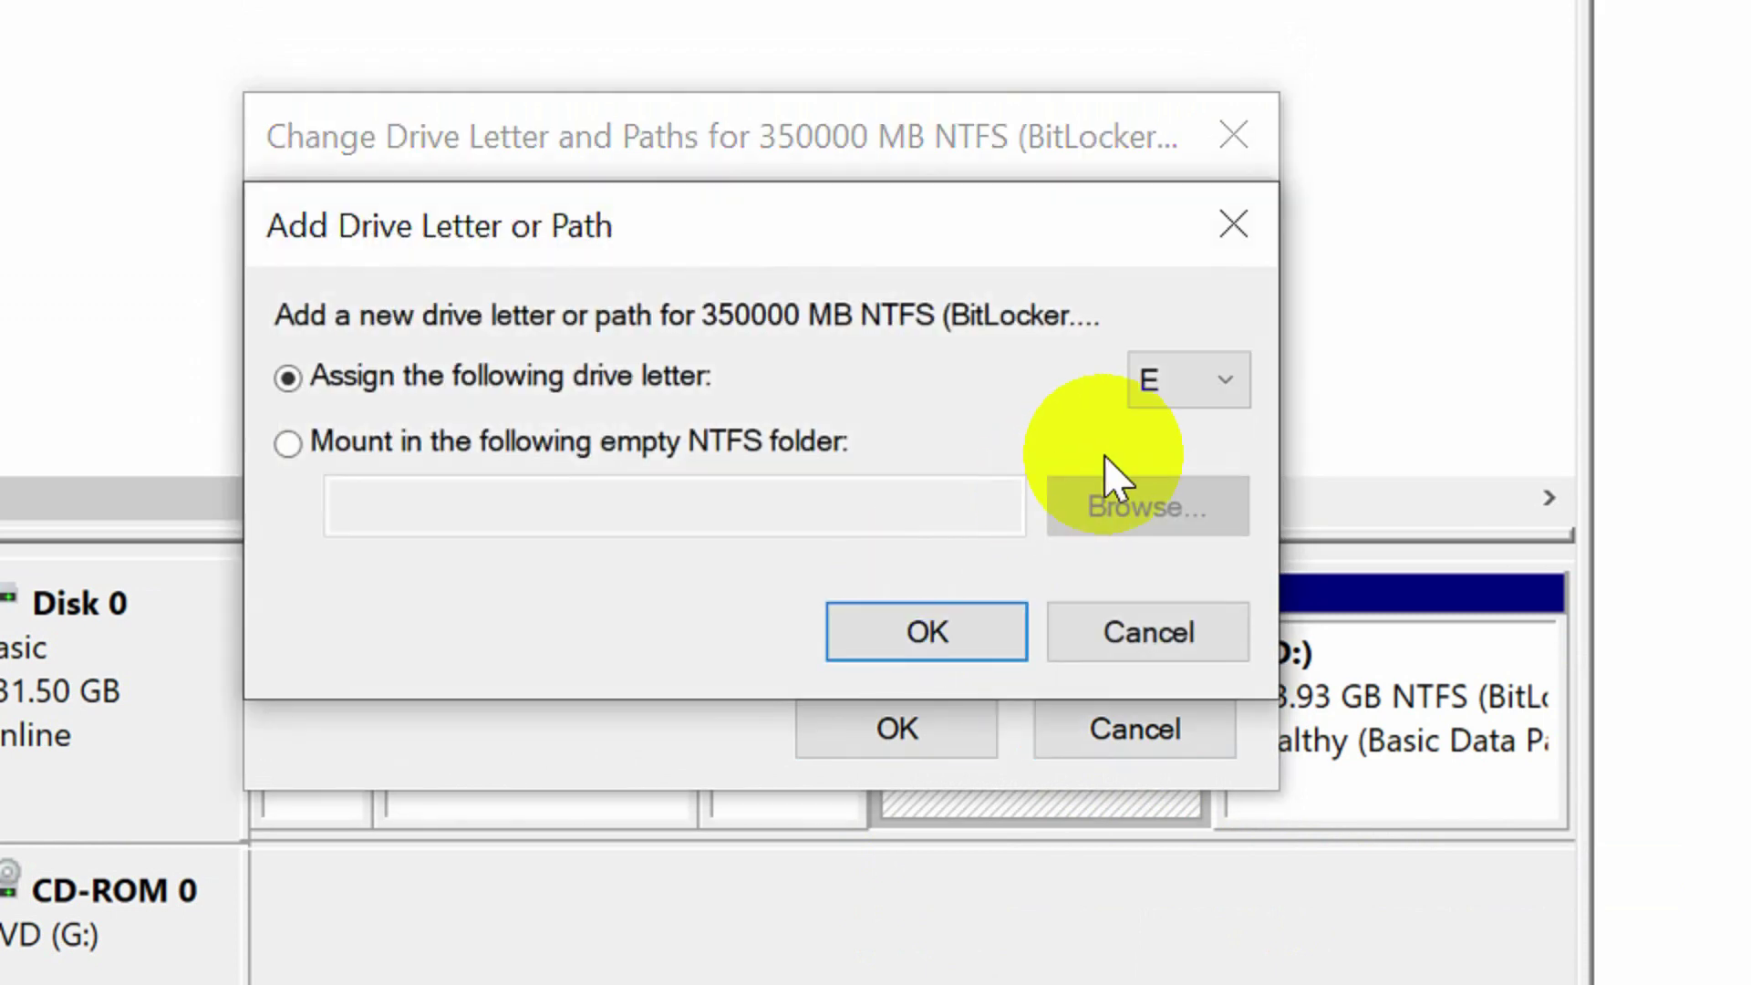
click(1190, 378)
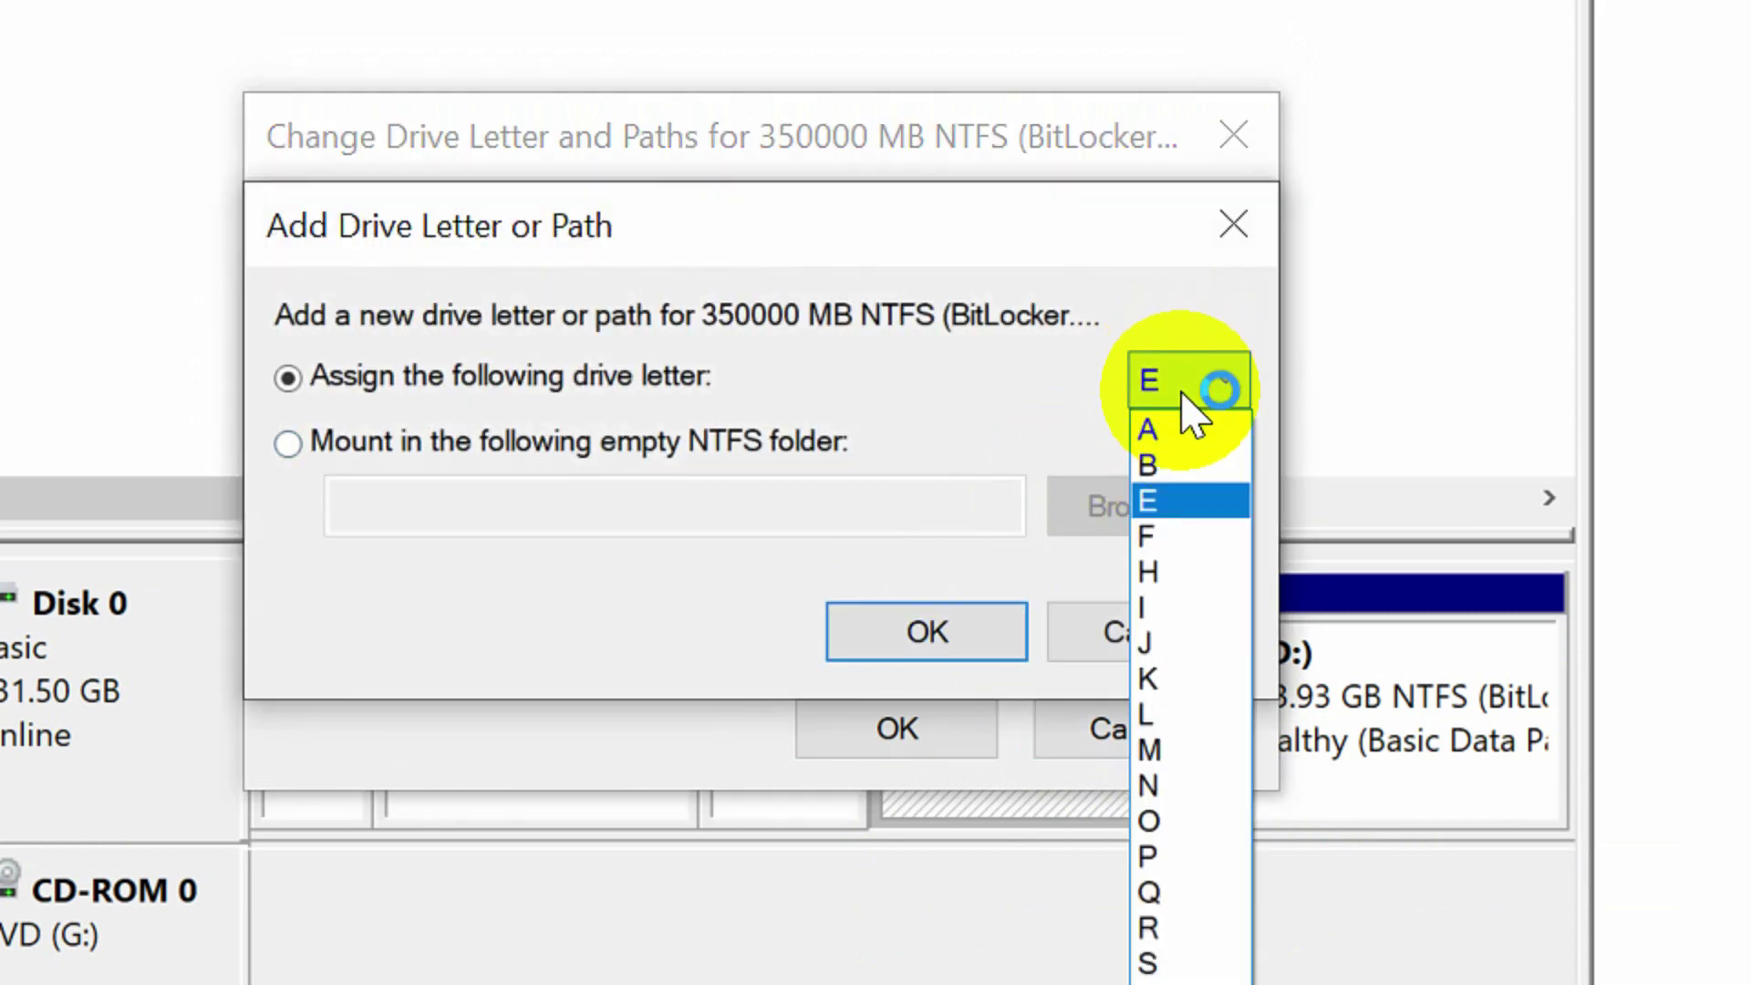
click(1176, 503)
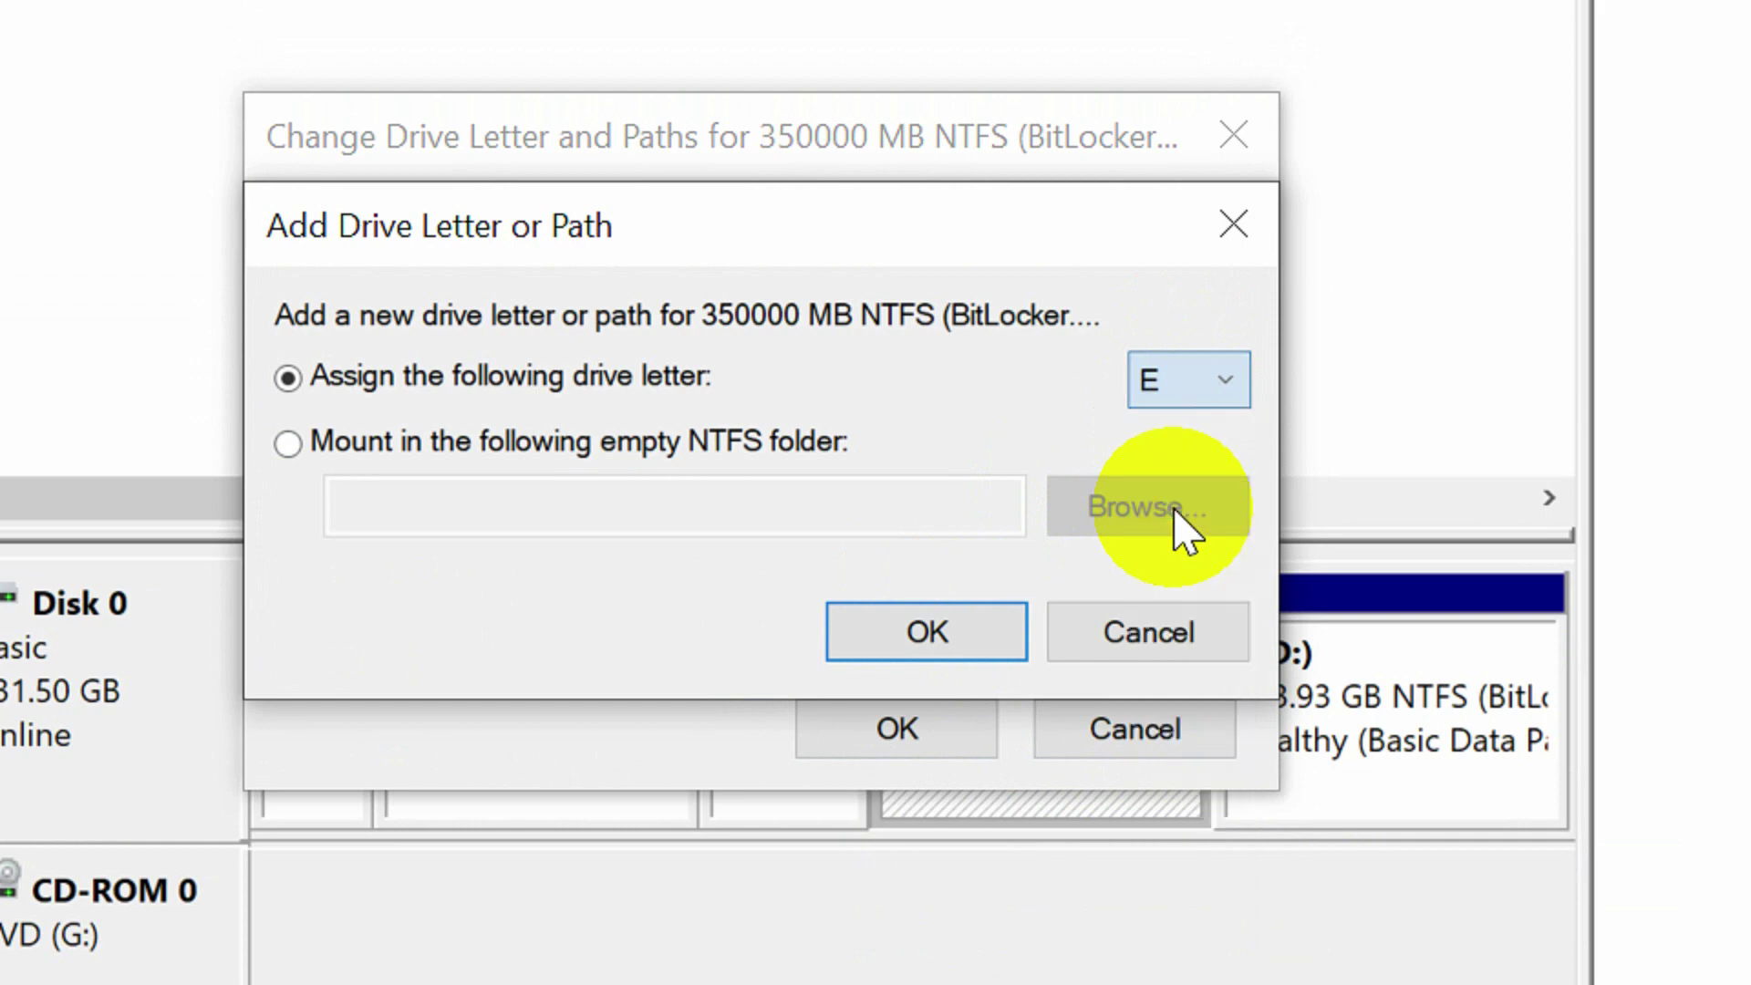
click(944, 632)
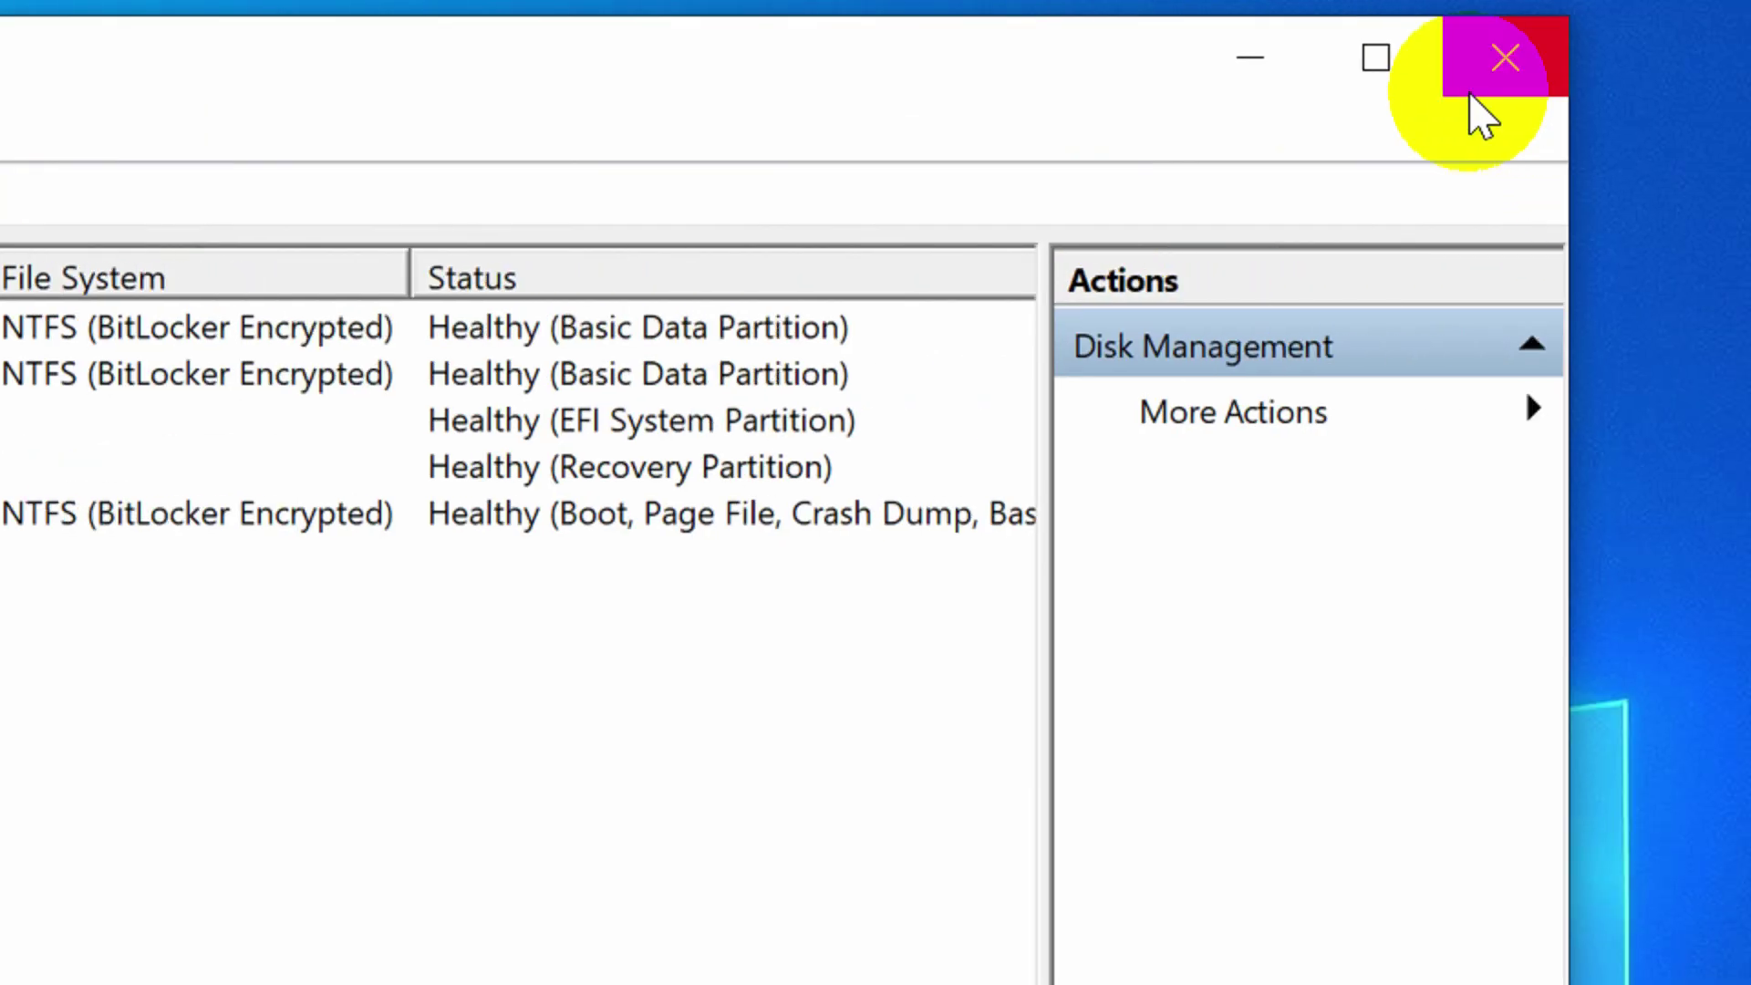
click(1486, 69)
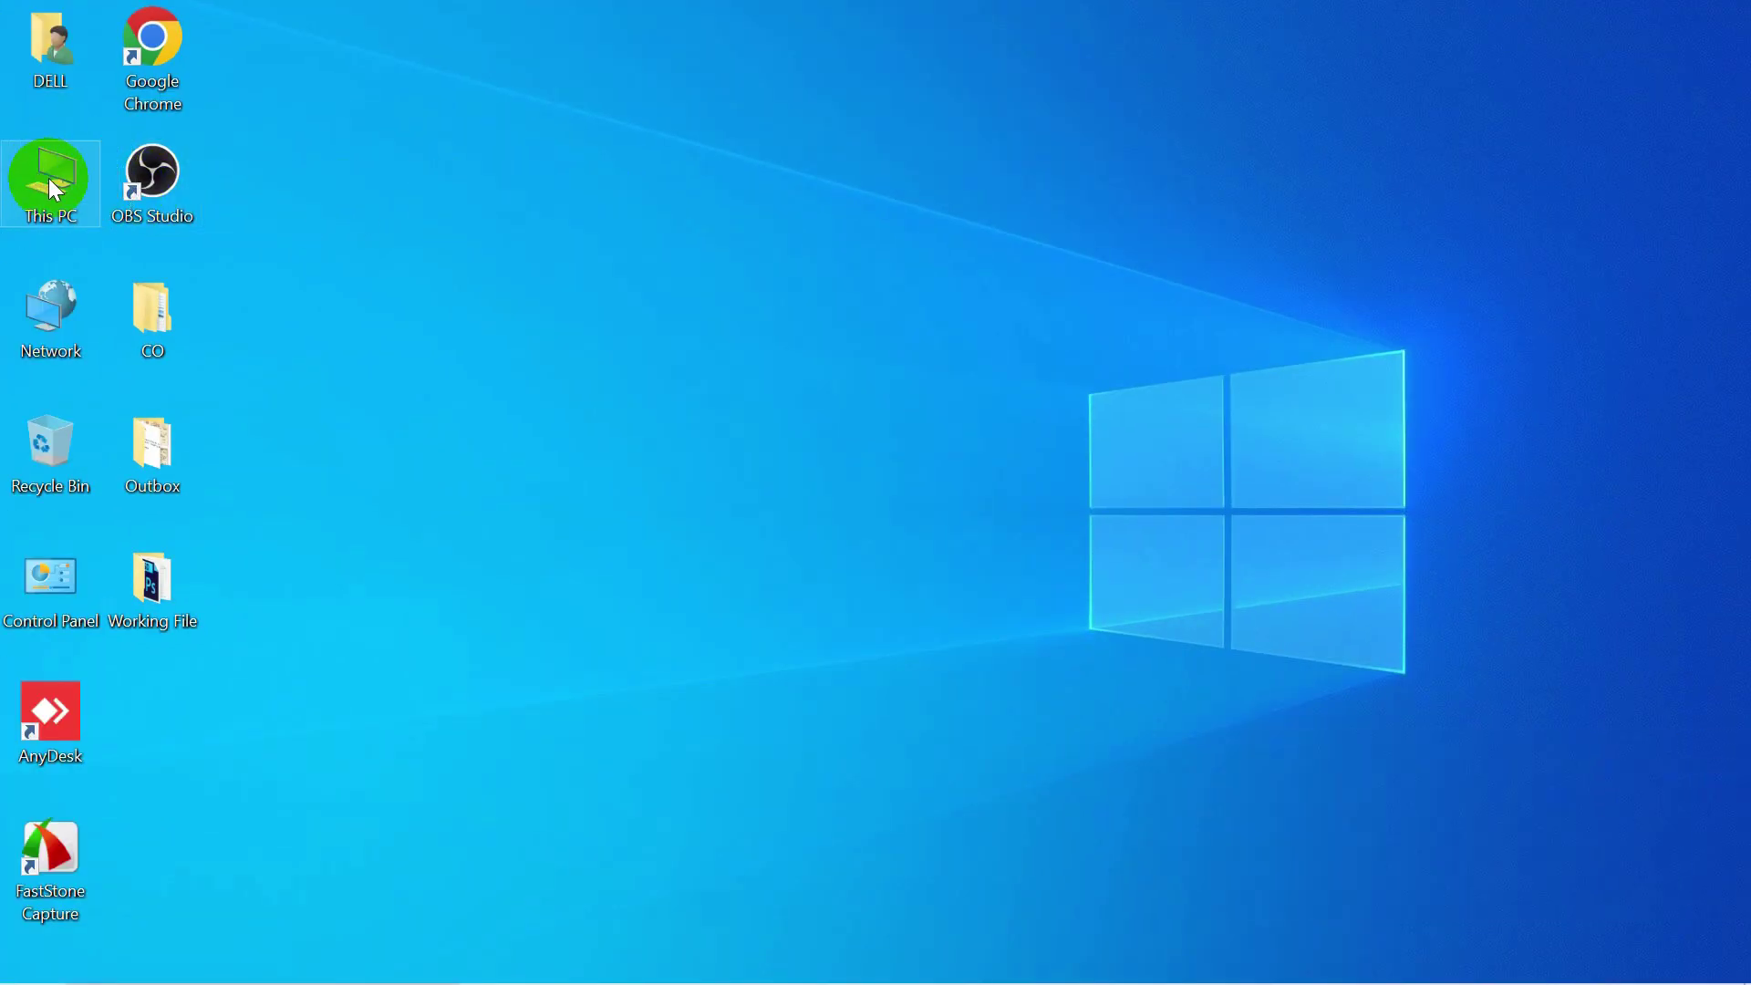
Check the D: and E: drives in This PC and view the contents of Local Disk (E:).
double_click(50, 182)
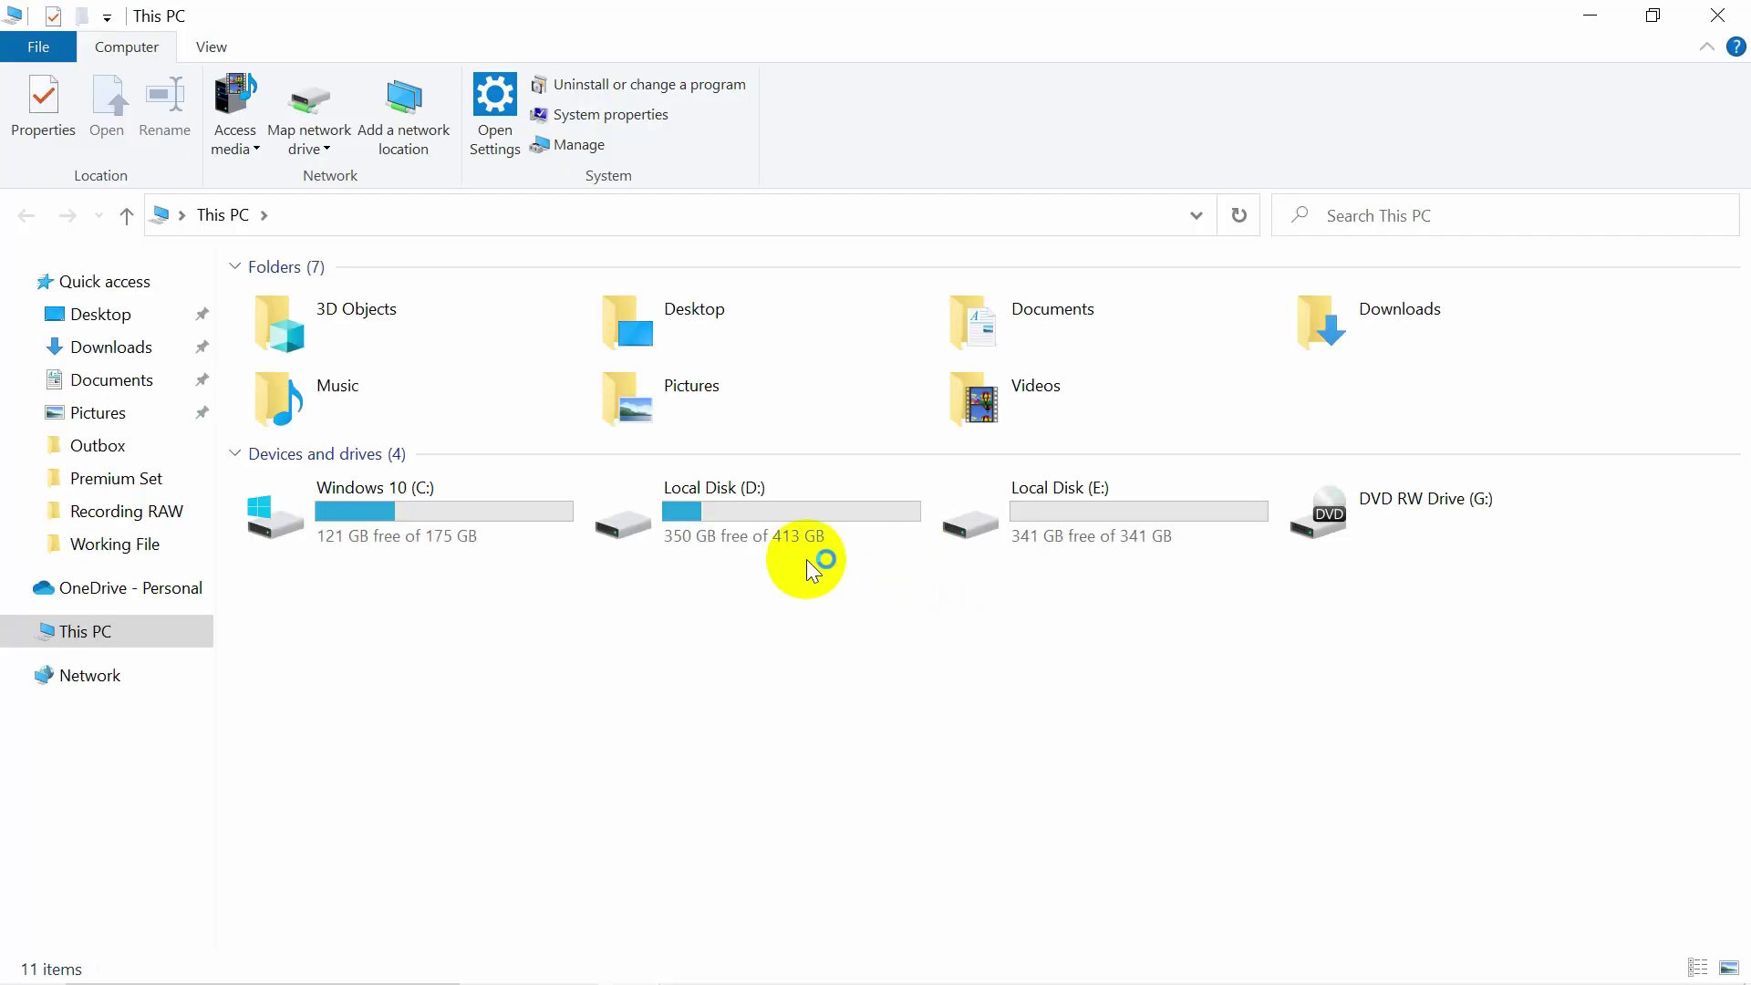
click(791, 520)
click(1073, 529)
click(1048, 691)
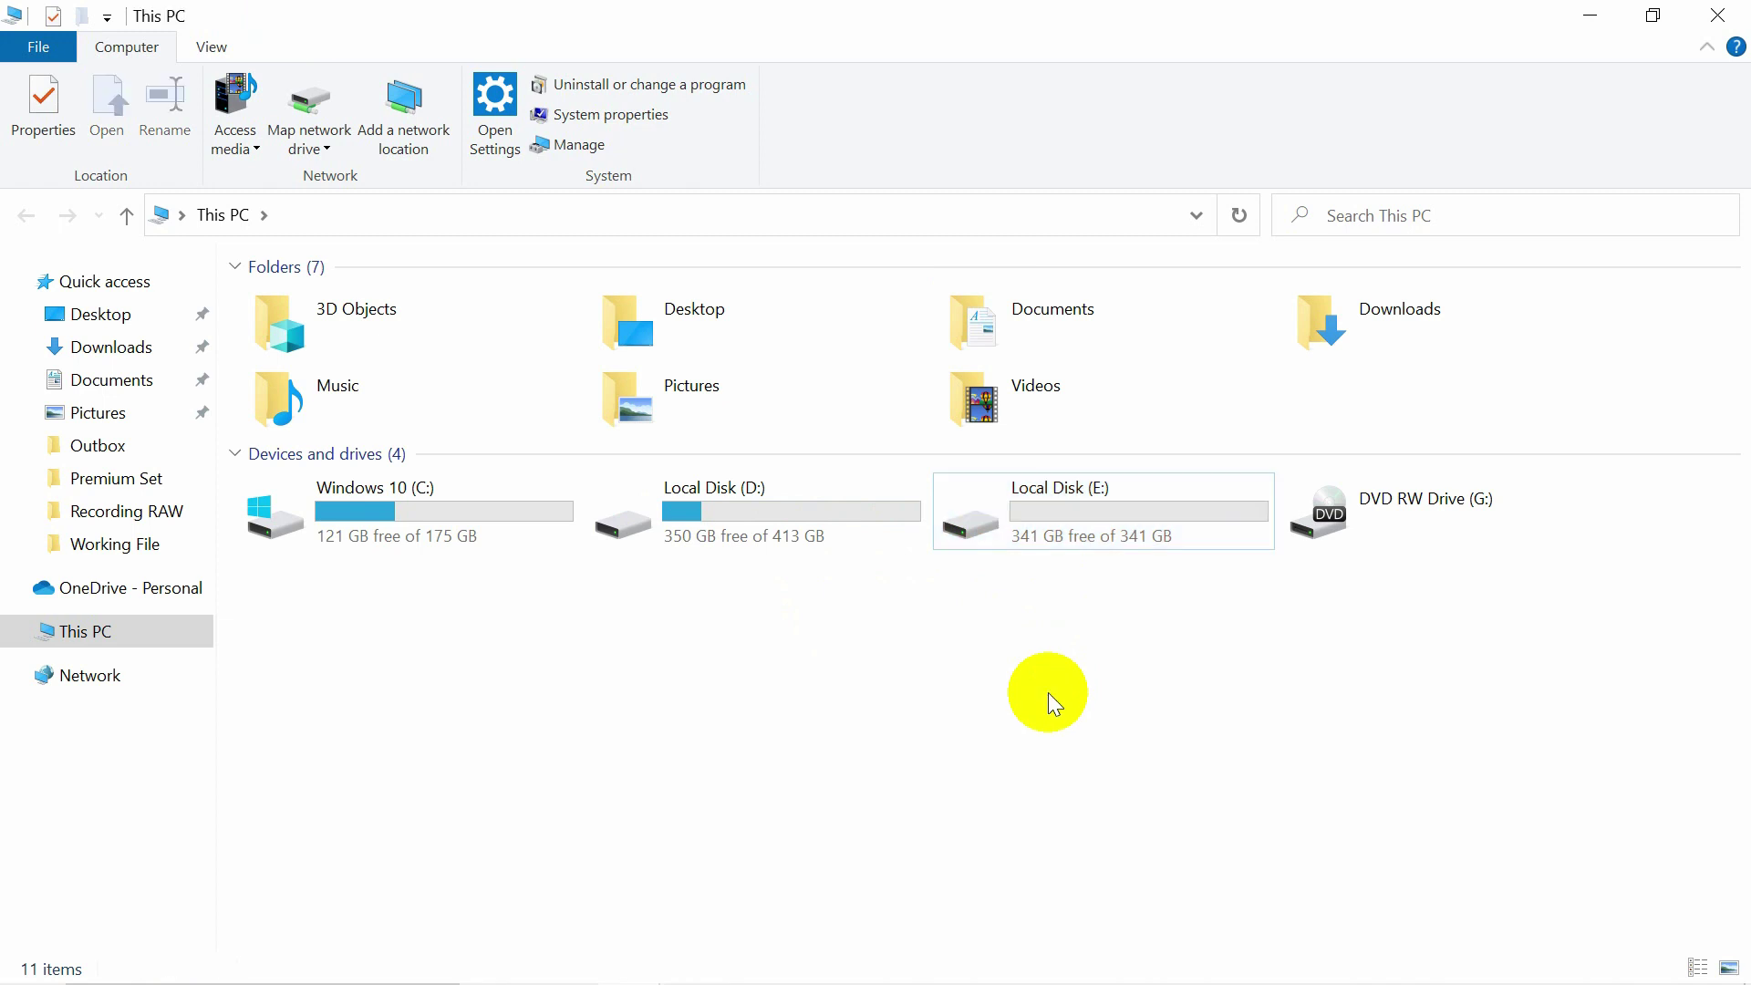
double_click(1058, 489)
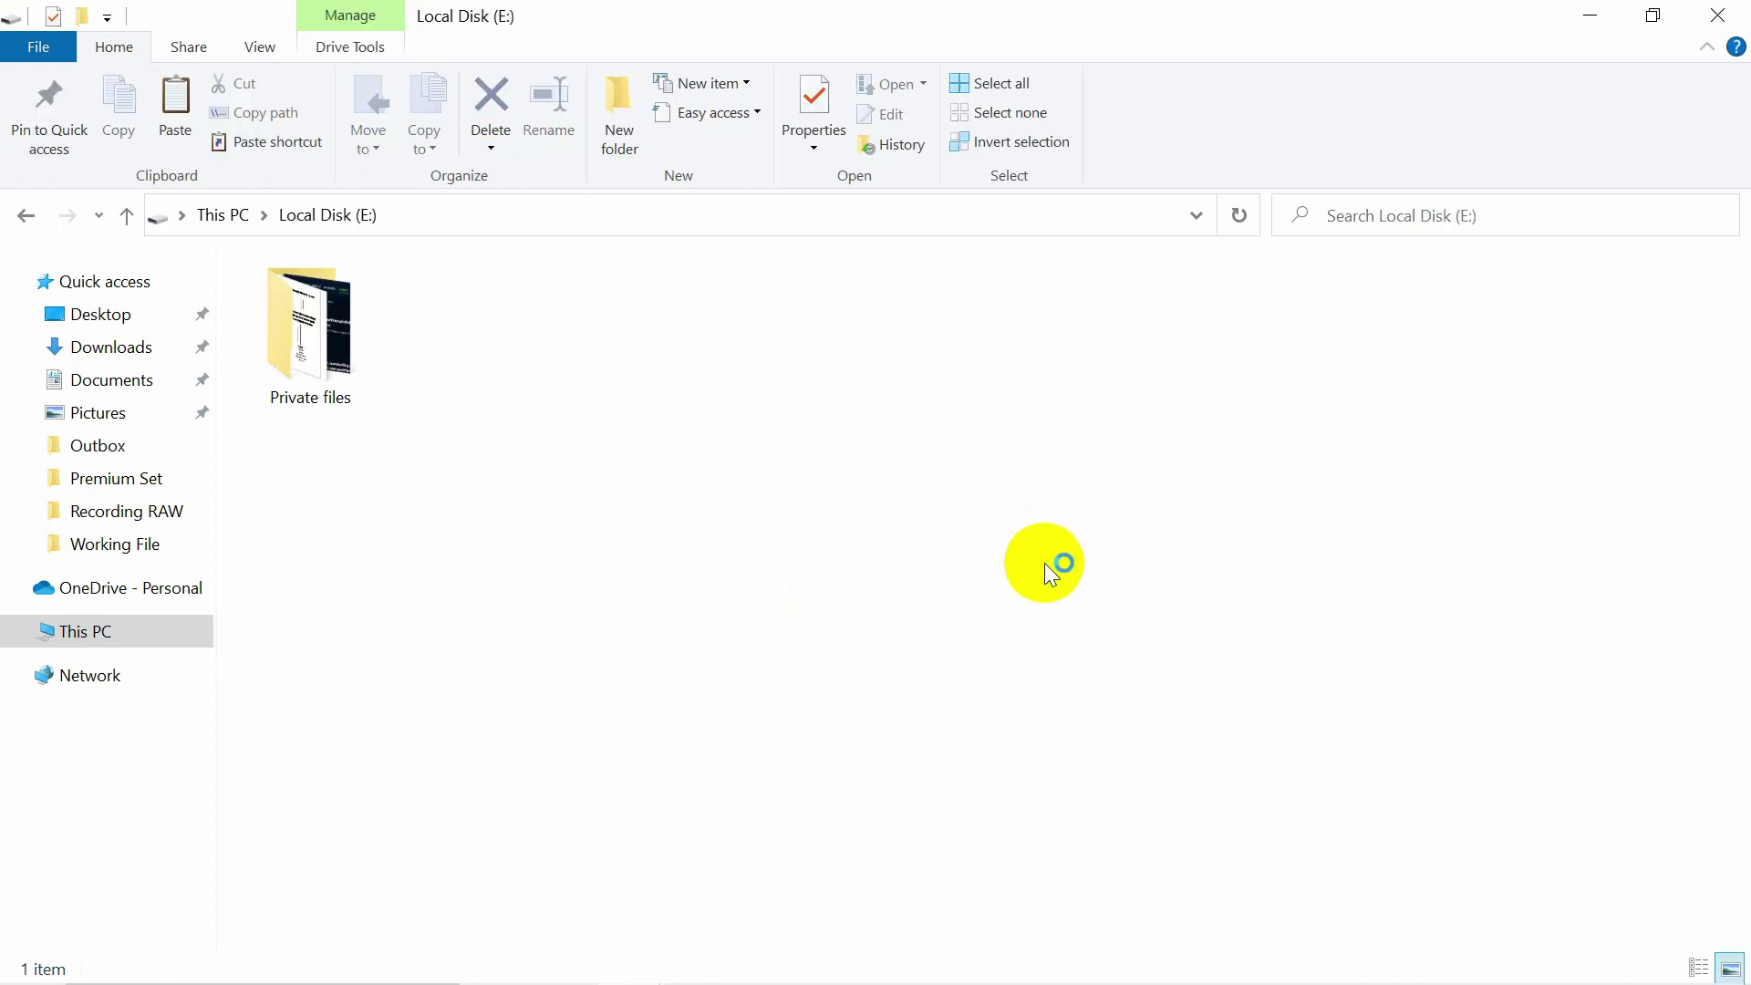
click(7, 215)
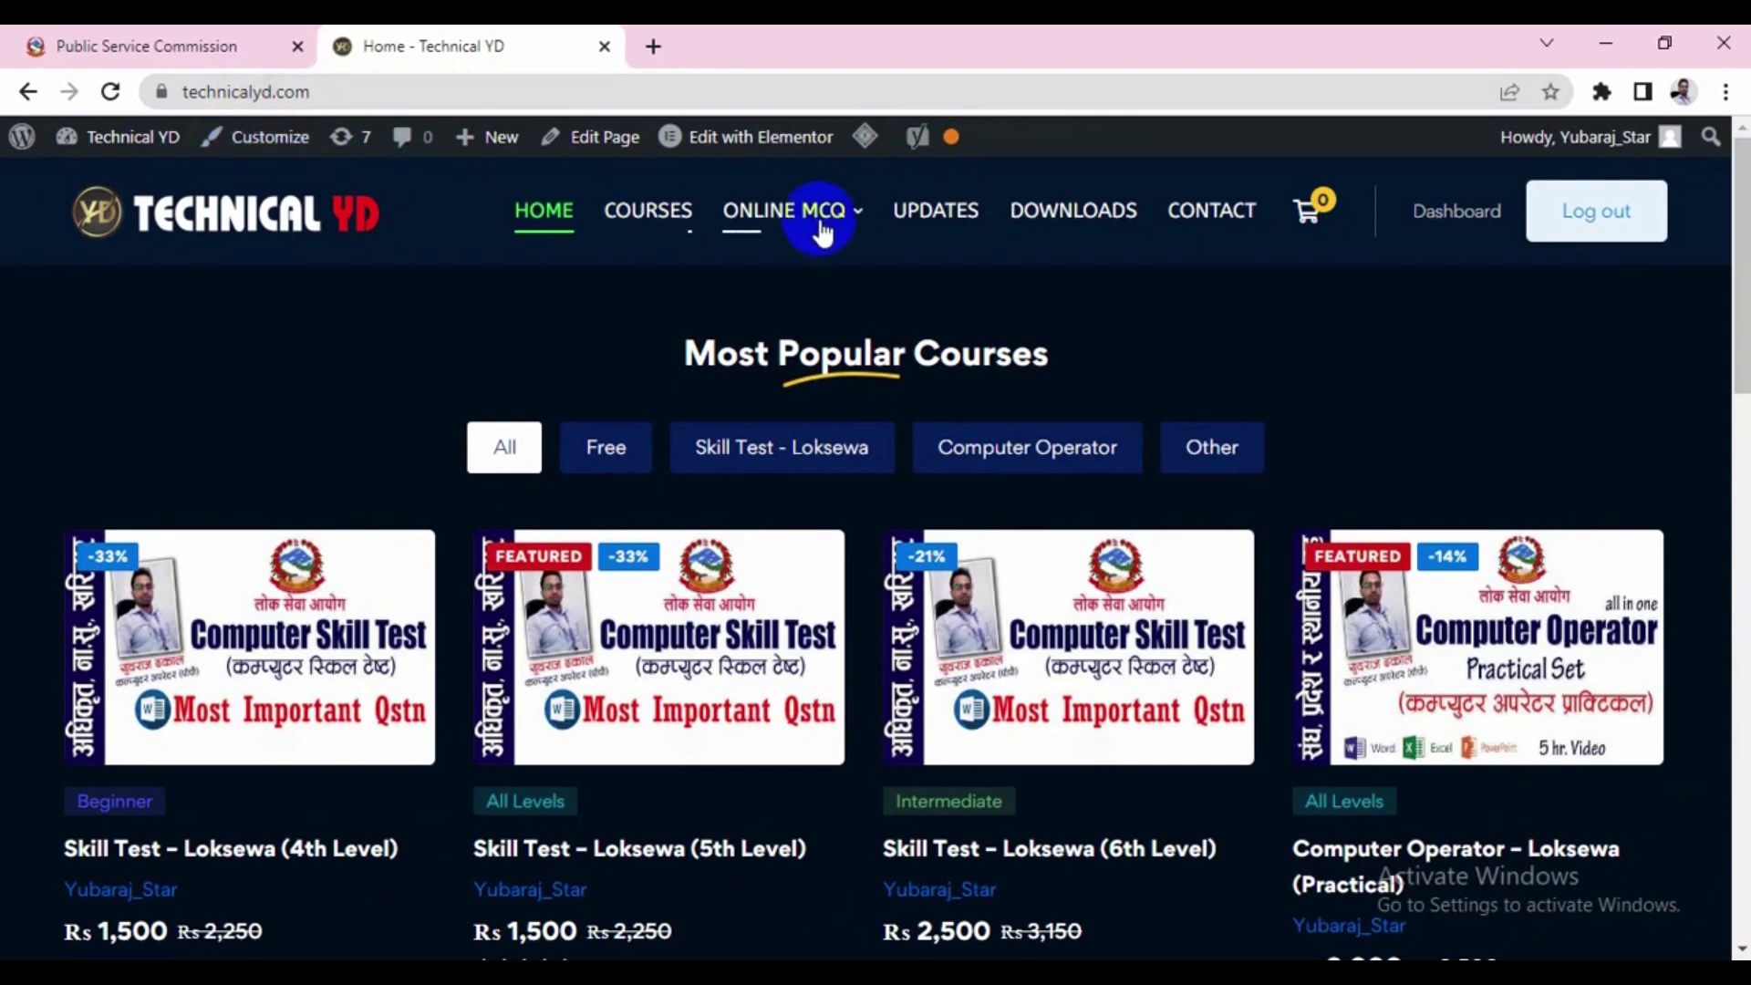
Switch to the Technical YD website in Chrome and open its Updates page.
click(927, 223)
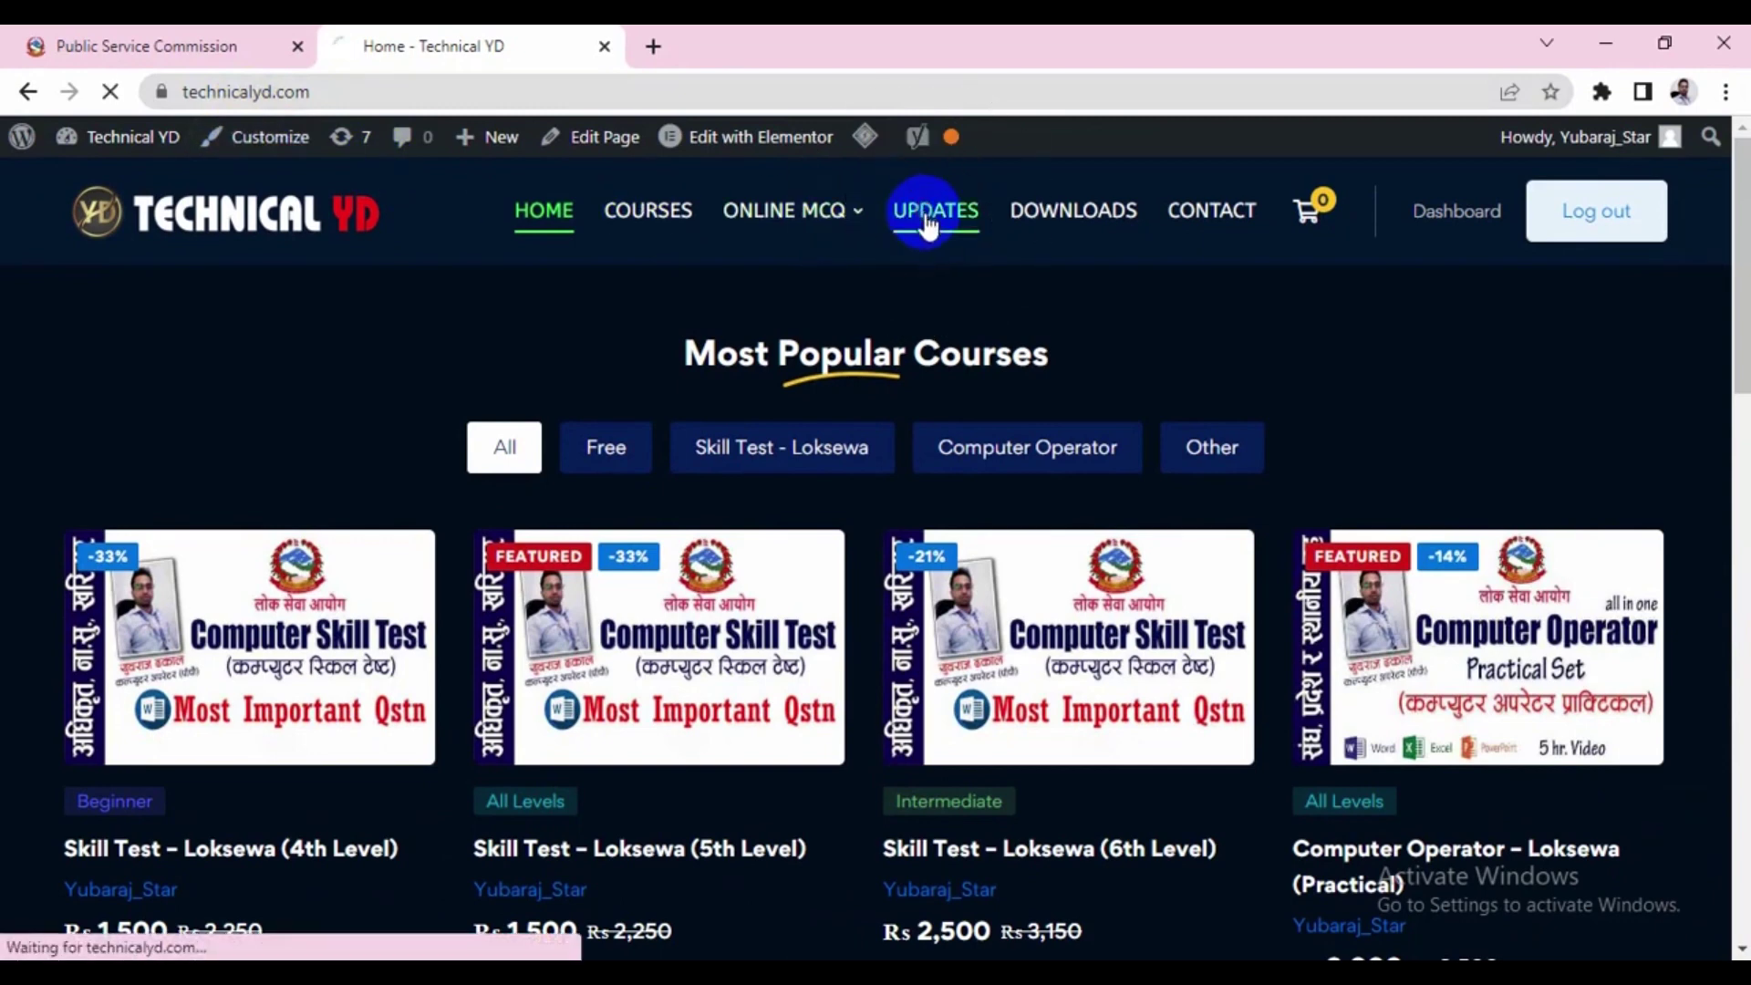